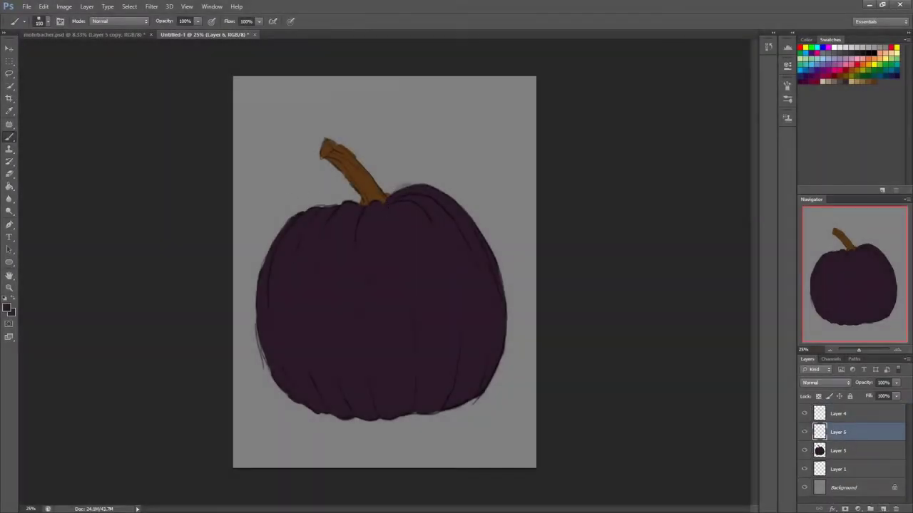
Sample the pumpkin's dark purple and touch up the area right of the stem base
left_click_drag(401, 188, 411, 152)
key("ctrl+z")
left_click(426, 233, "alt")
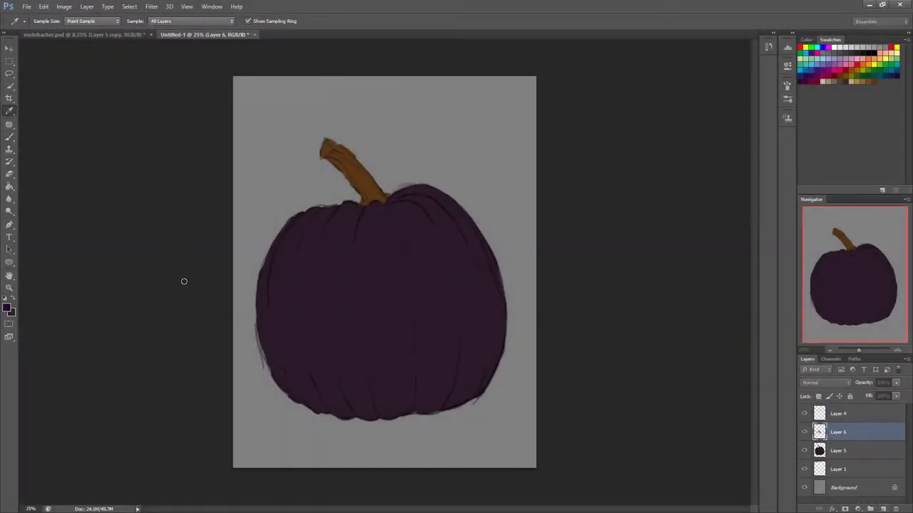
key("bracketleft")
key("bracketleft")
key("bracketleft")
key("alt")
left_click_drag(378, 209, 398, 197)
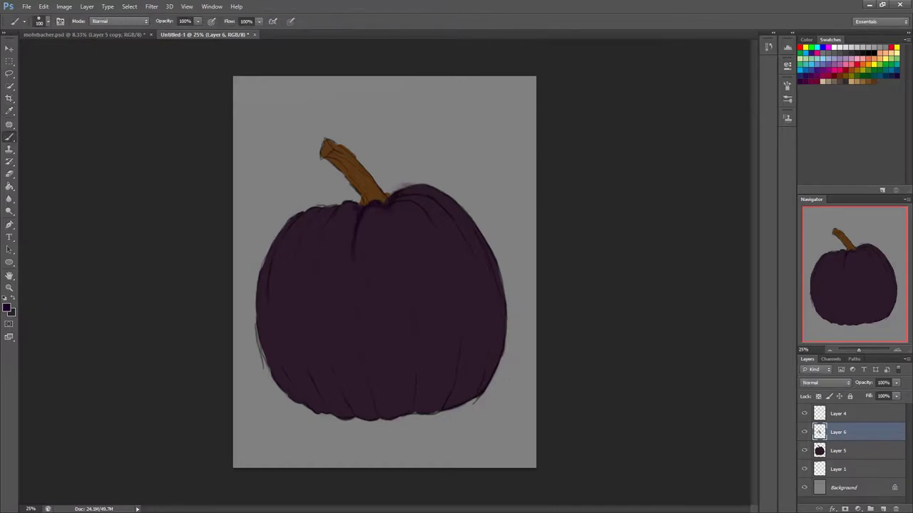
Paint a dark purple blob above the stem and darken the pumpkin's top edge
key("bracketright")
key("bracketright")
key("bracketright")
left_click_drag(388, 107, 401, 117)
left_click_drag(452, 202, 400, 197)
key("bracketleft")
key("bracketleft")
key("bracketleft")
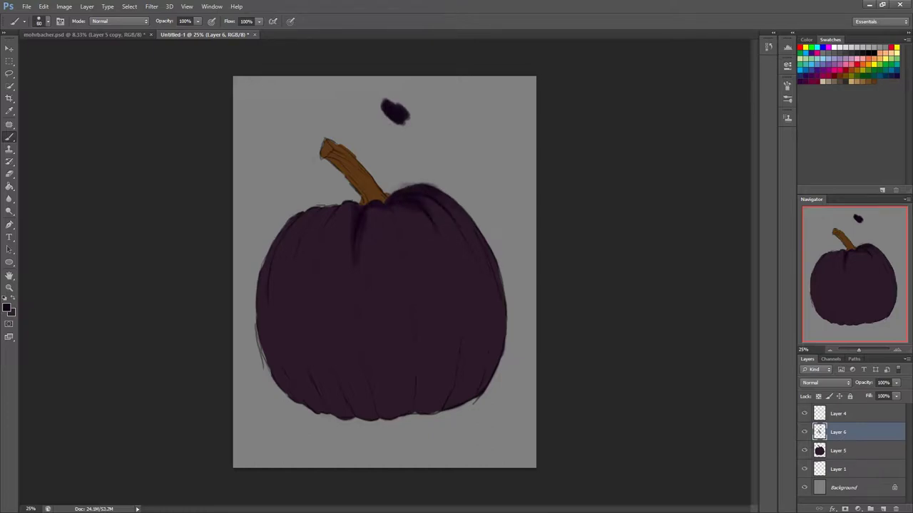
key("bracketright")
key("bracketright")
key("bracketright")
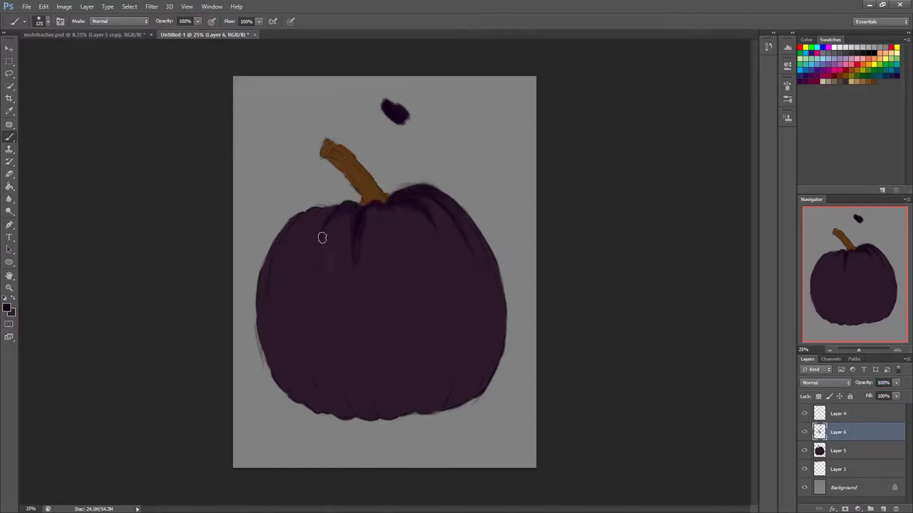
key("bracketright")
key("bracketright")
key("bracketright")
key("bracketright")
key("bracketleft")
key("bracketleft")
key("bracketleft")
key("bracketleft")
key("bracketleft")
key("bracketright")
key("bracketright")
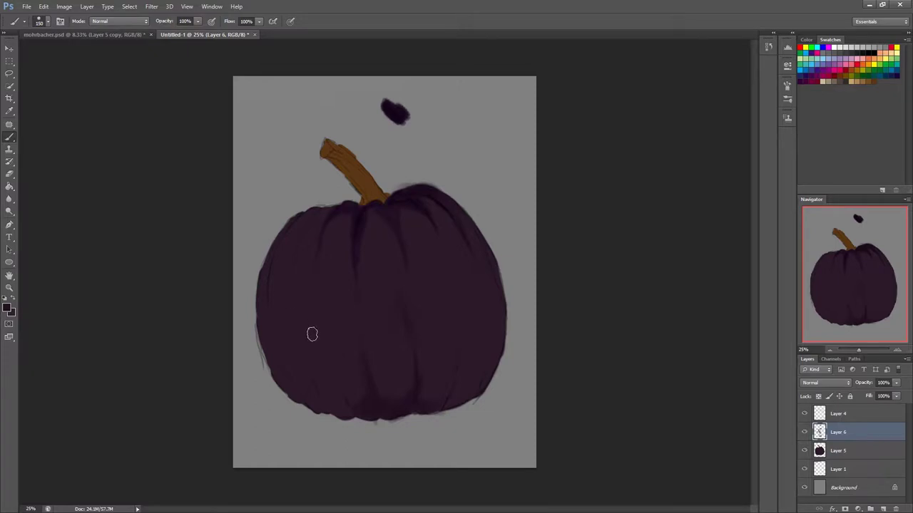
key("bracketleft")
key("bracketleft")
key("bracketleft")
key("bracketleft")
key("bracketleft")
key("bracketleft")
Hide Layer 4 and sample a new pumpkin colour on Layer 6
key("alt+bracketright")
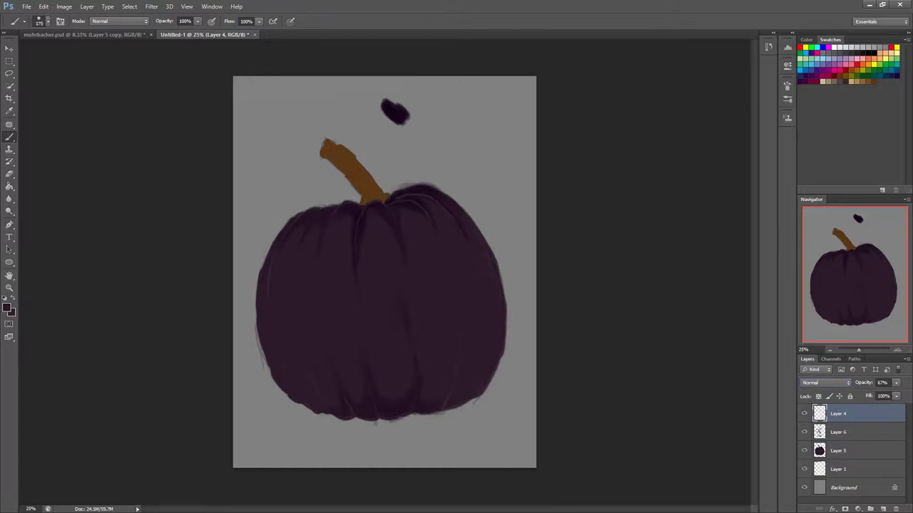
key("bracketright")
key("bracketright")
key("bracketright")
key("bracketright")
key("bracketright")
key("bracketright")
key("bracketright")
key("bracketright")
key("alt+bracketleft")
key("bracketleft")
key("bracketleft")
key("bracketleft")
left_click(804, 414)
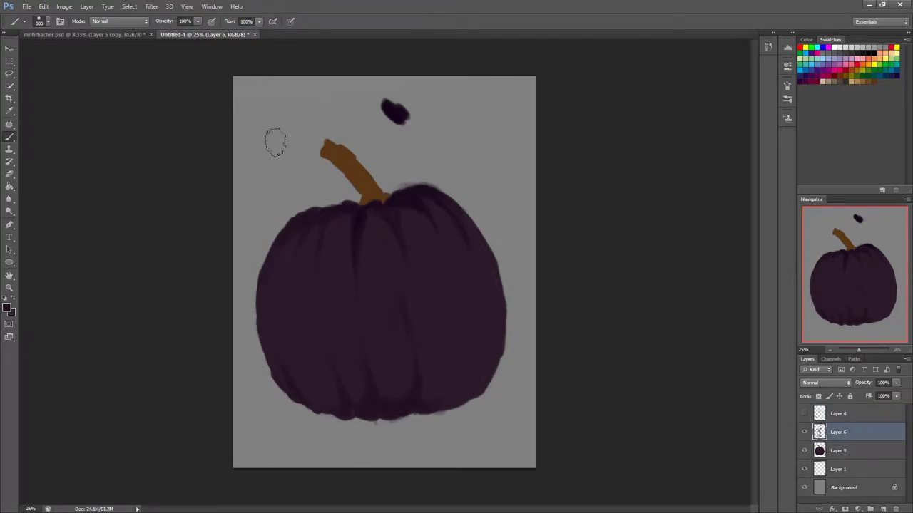
left_click(464, 325, "alt")
key("bracketleft")
key("bracketright")
key("bracketright")
key("bracketright")
Toggle Layer 4's light rib lines on and off while resizing the brush
left_click(804, 413)
key("bracketright")
key("bracketright")
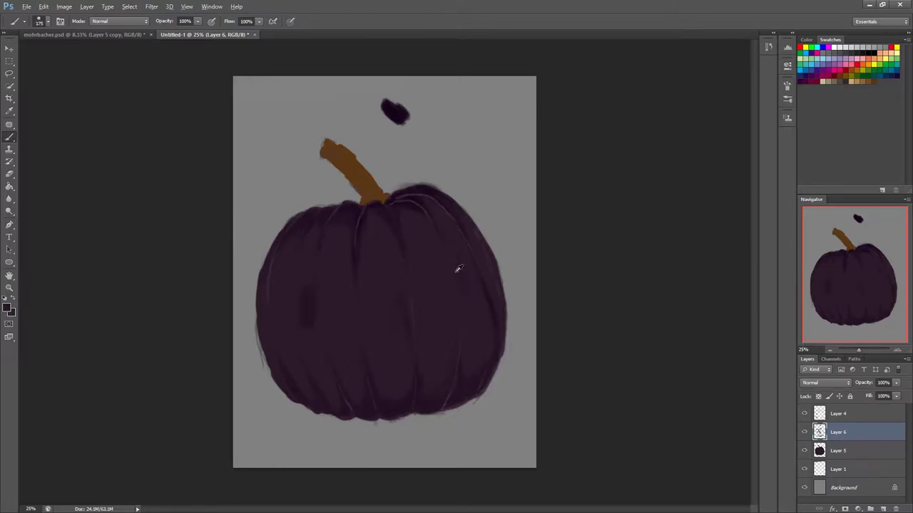
left_click(804, 413)
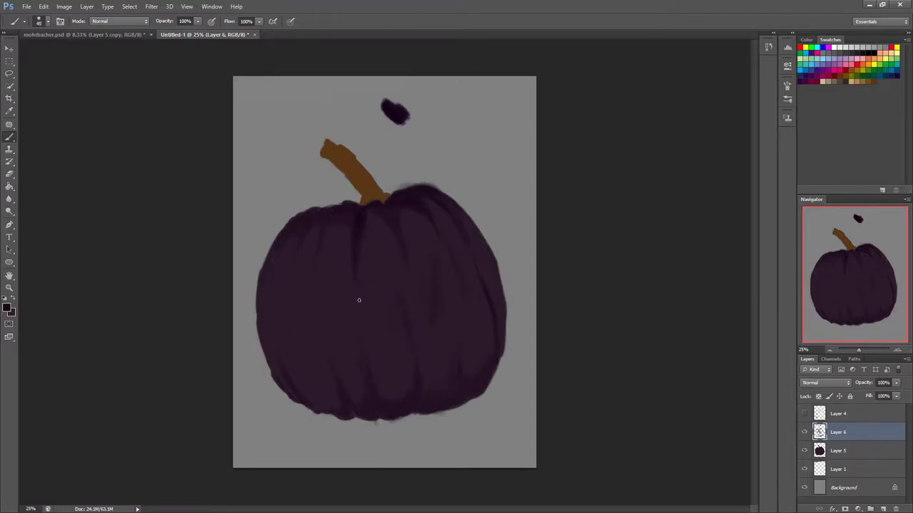
key("bracketright")
key("bracketright")
key("bracketright")
Paint dark red on Layer 1 around the stem and across the top background
key("bracketright")
key("bracketright")
key("bracketright")
key("ctrl+z")
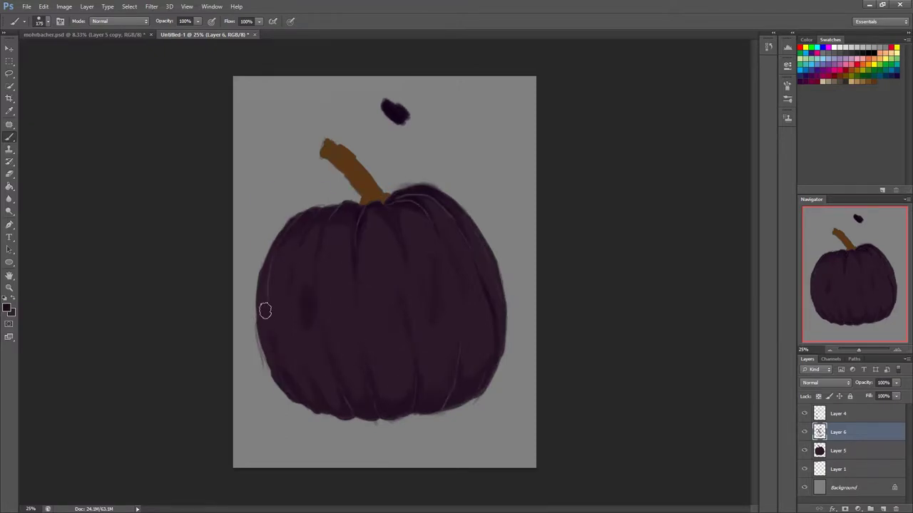
key("bracketleft")
key("bracketleft")
key("bracketleft")
left_click(804, 413)
left_click(800, 64)
left_click(838, 469)
key("bracketright")
key("bracketright")
key("bracketright")
left_click_drag(492, 236, 399, 107)
mouse_move(314, 114)
left_mouse_down()
mouse_move(492, 109)
mouse_move(190, 264)
mouse_move(552, 271)
mouse_move(434, 387)
mouse_move(380, 470)
mouse_move(449, 112)
left_mouse_up()
Sample the red background colour and select Layer 6, zooming out to see the whole canvas
key("i")
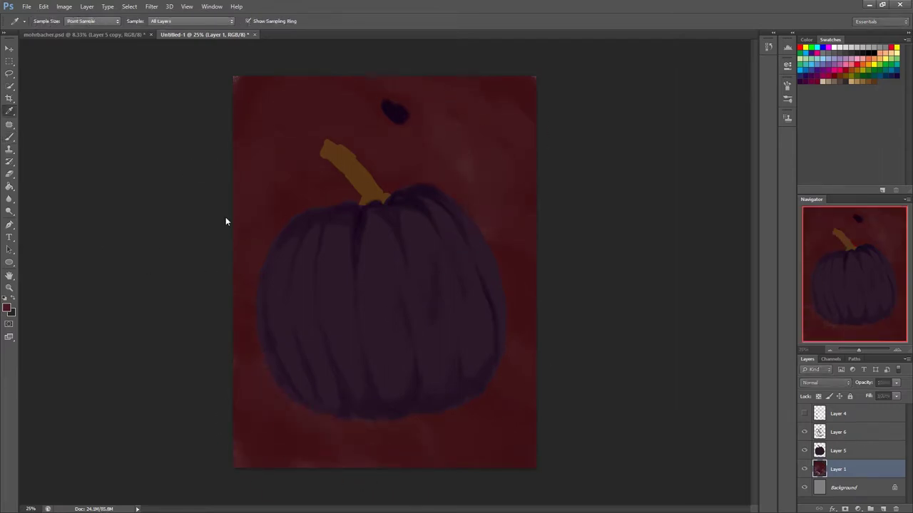
key("b")
key("alt+period")
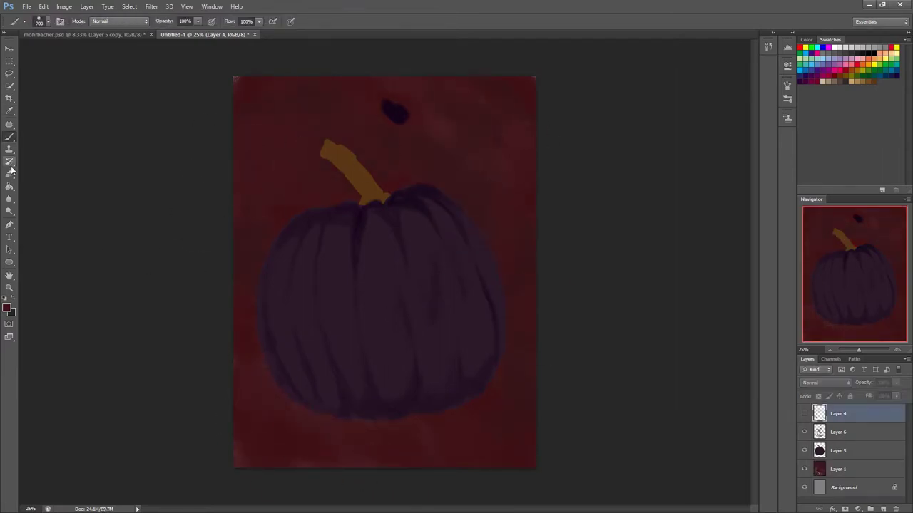
left_click(9, 173)
key("alt+bracketleft")
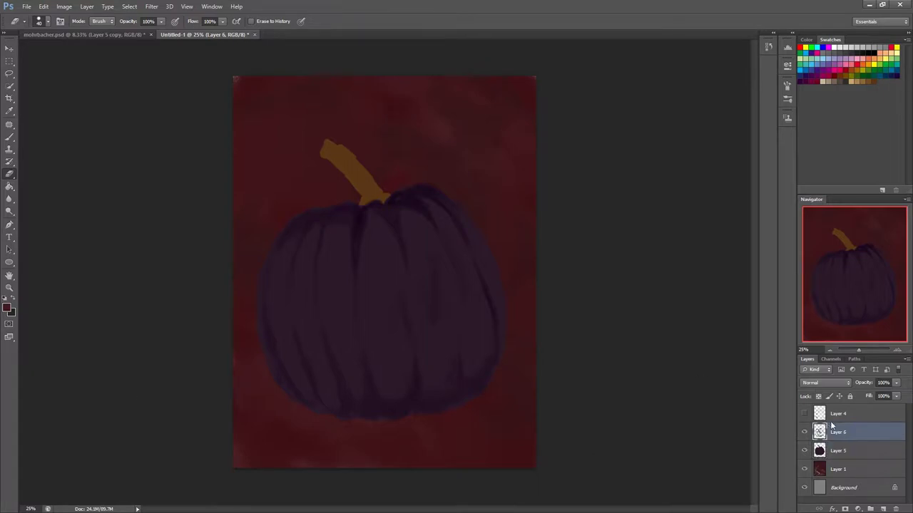
key("b")
key("ctrl+minus")
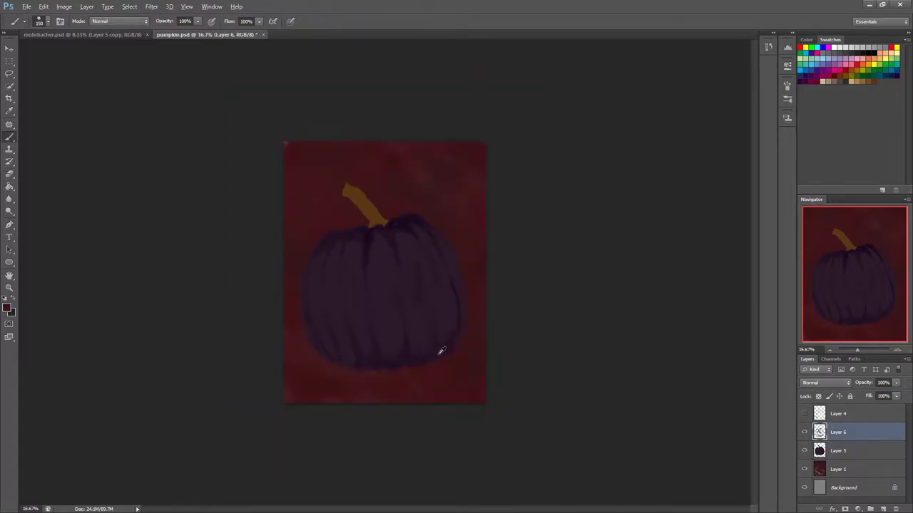
Paint the background red at varying brush sizes, then zoom to 25% and switch to erasing
key("bracketleft")
key("bracketleft")
key("bracketleft")
key("bracketright")
key("bracketright")
key("bracketright")
key("bracketright")
key("bracketright")
key("bracketleft")
key("bracketright")
key("bracketright")
key("bracketright")
key("bracketleft")
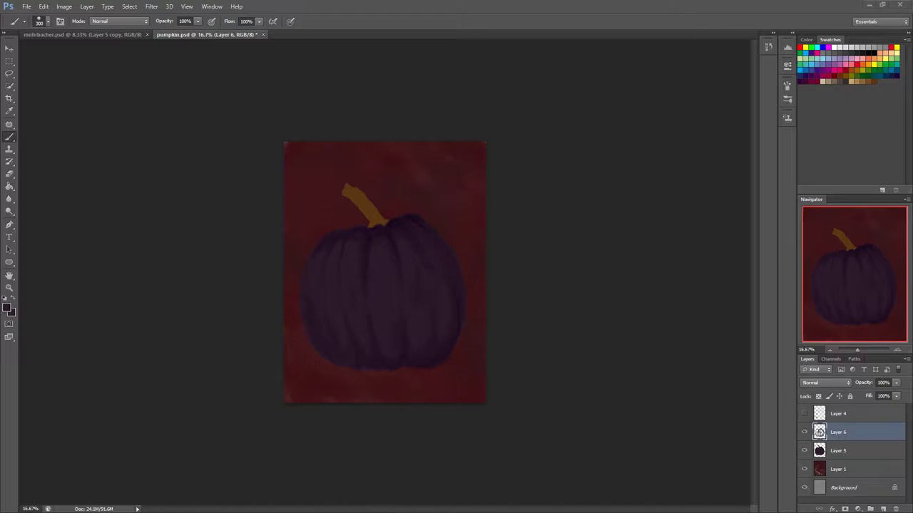
key("ctrl+plus")
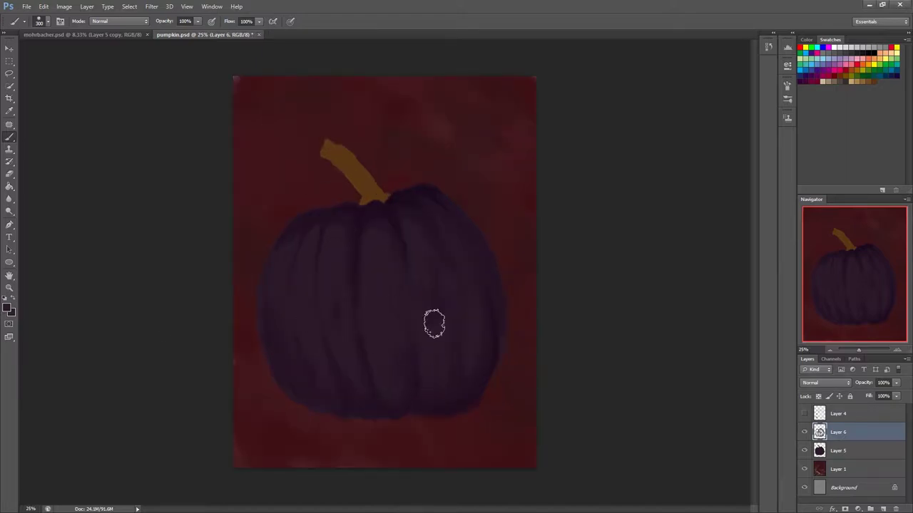
key("bracketleft")
key("bracketleft")
key("bracketleft")
key("bracketleft")
key("bracketleft")
key("bracketleft")
key("bracketleft")
key("bracketleft")
key("bracketleft")
key("bracketleft")
key("bracketleft")
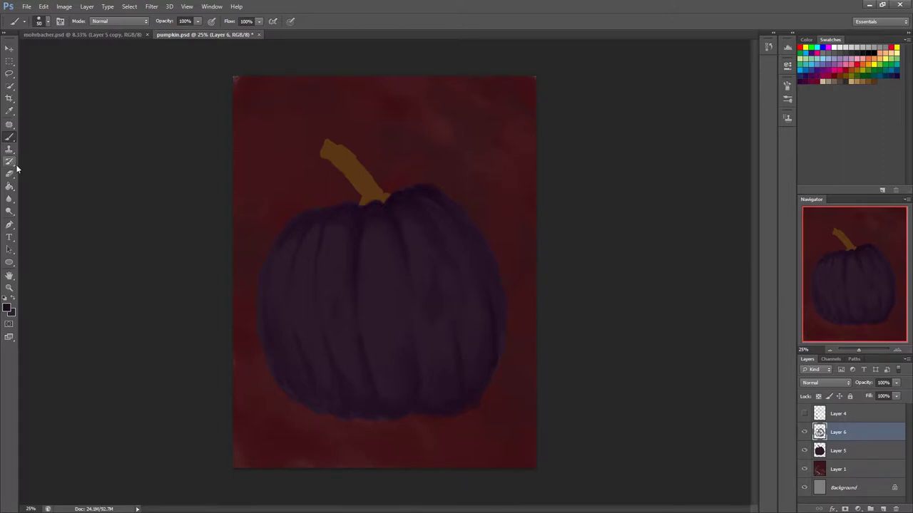
left_click(9, 174)
Clip Layer 6 to the pumpkin shape on Layer 5 and begin soft rib shading
key("ctrl+alt+g")
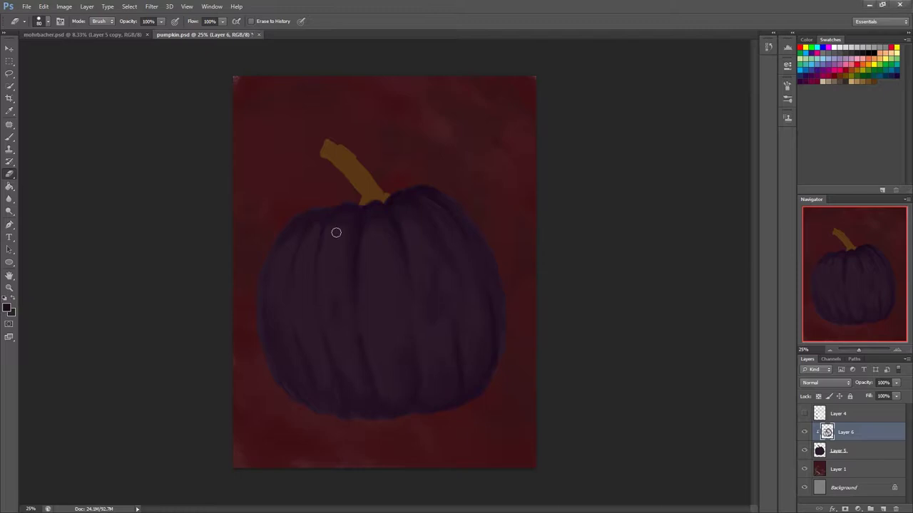
key("b")
key("bracketleft")
key("bracketleft")
key("bracketleft")
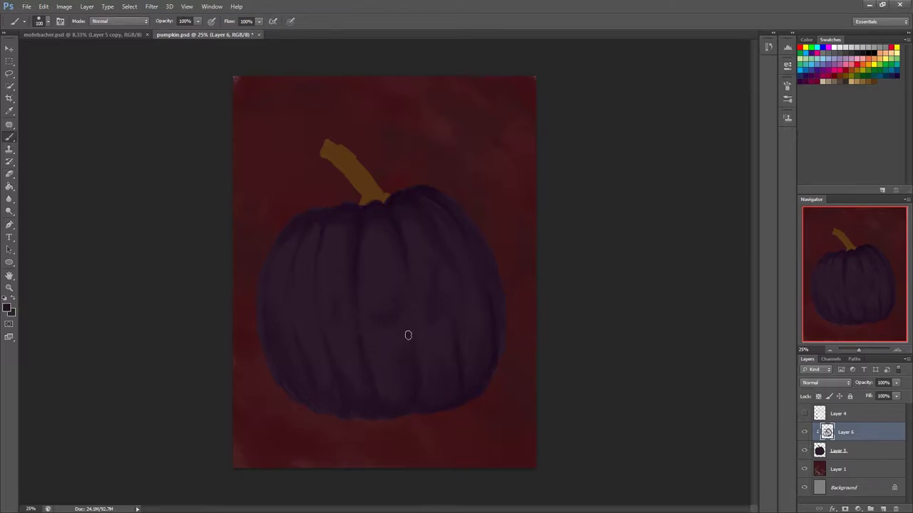
key("bracketright")
key("bracketleft")
key("bracketright")
key("bracketright")
key("bracketright")
Deepen the pumpkin's vertical rib shading, checking the whole painting zoomed out
key("bracketright")
key("bracketright")
key("bracketright")
key("bracketright")
key("bracketleft")
key("bracketleft")
key("bracketleft")
key("bracketleft")
key("bracketright")
key("bracketright")
key("bracketright")
key("bracketright")
key("ctrl+minus")
key("ctrl+plus")
key("bracketleft")
key("bracketleft")
key("bracketright")
key("bracketleft")
key("bracketleft")
key("bracketleft")
key("bracketleft")
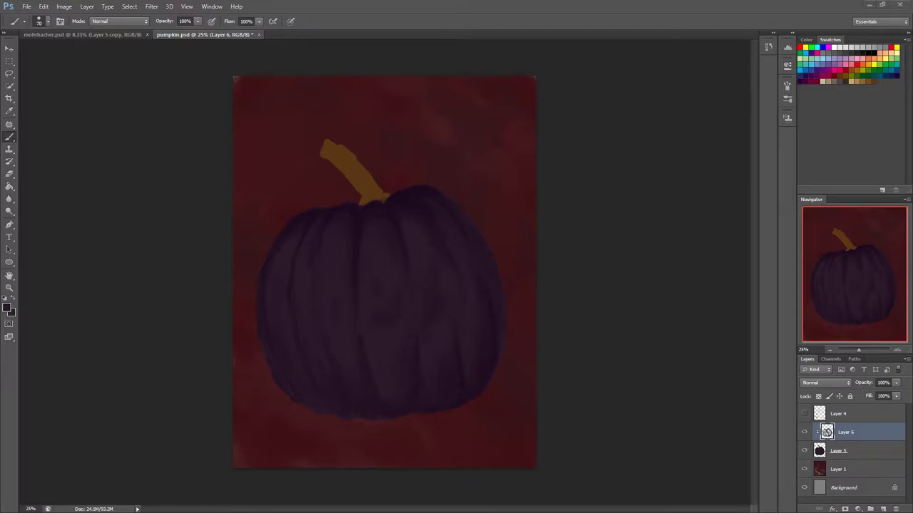
Mix dark purple and light lavender test strokes at the top right on new Layer 7
key("ctrl+shift+alt+n")
left_click_drag(462, 98, 524, 201)
key("i")
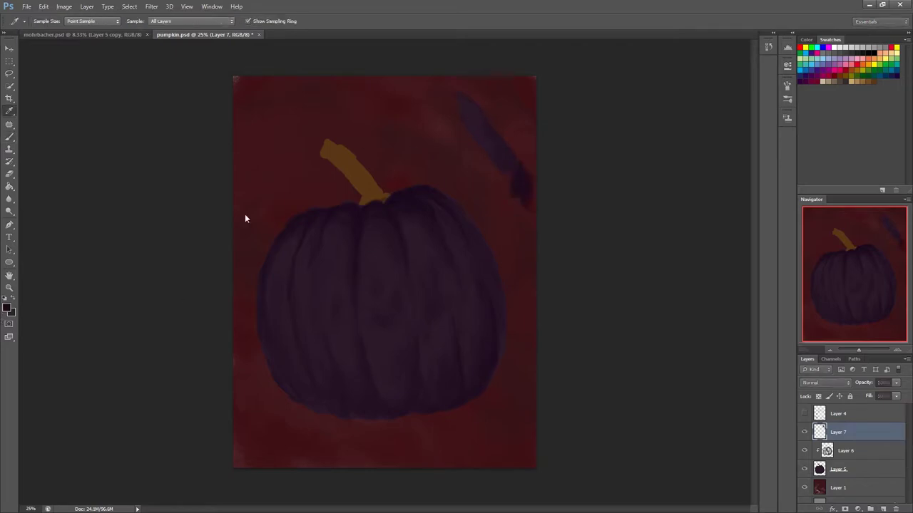
key("b")
left_click_drag(436, 132, 428, 110)
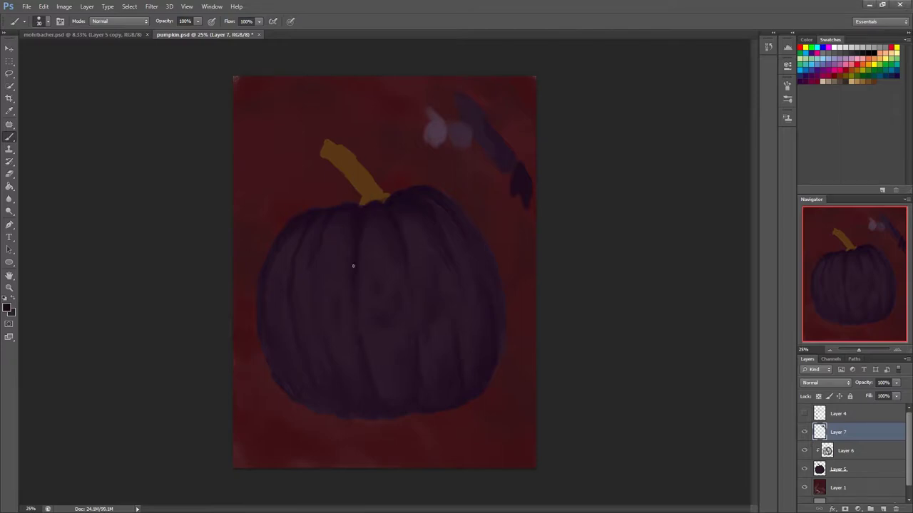
Paint a pale lavender vertical highlight on the pumpkin on Layer 6
key("alt+bracketleft")
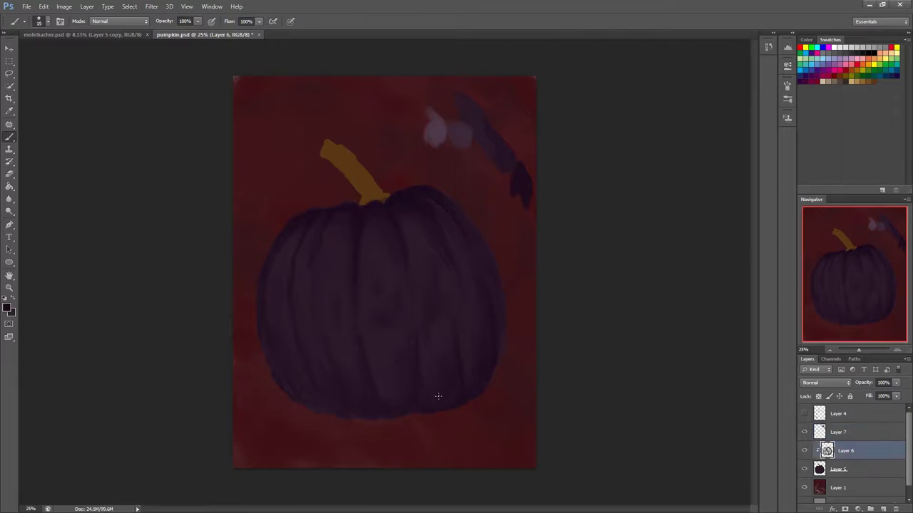
key("bracketright")
key("bracketright")
key("bracketright")
left_click(462, 130, "alt")
key("bracketleft")
key("bracketleft")
left_click_drag(365, 247, 370, 239)
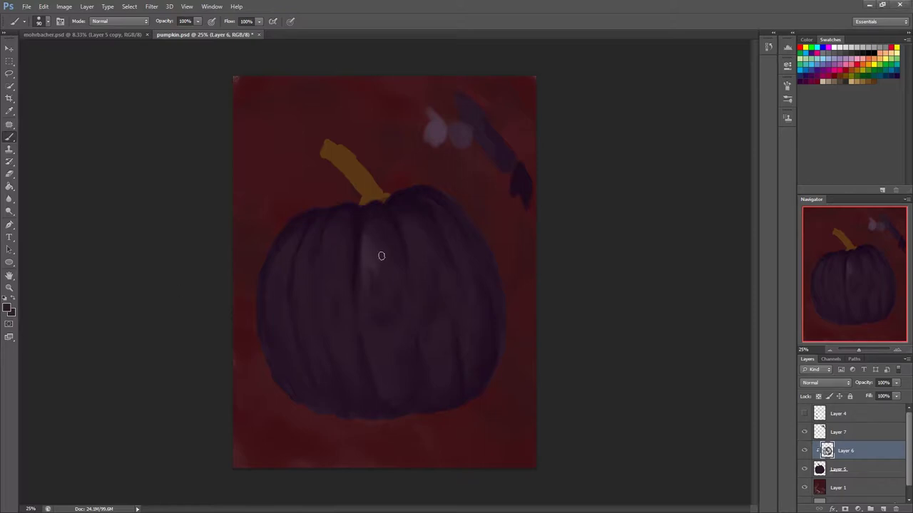
key("bracketright")
key("bracketleft")
left_click(368, 253, "alt")
Brighten the pumpkin's central highlight and sample a new purple from the body
left_click_drag(376, 240, 388, 236)
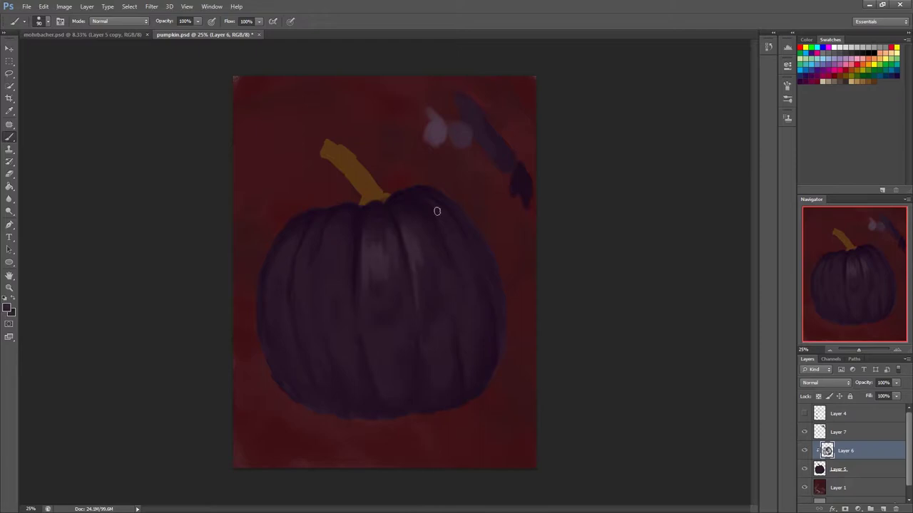
key("bracketright")
key("bracketright")
key("bracketright")
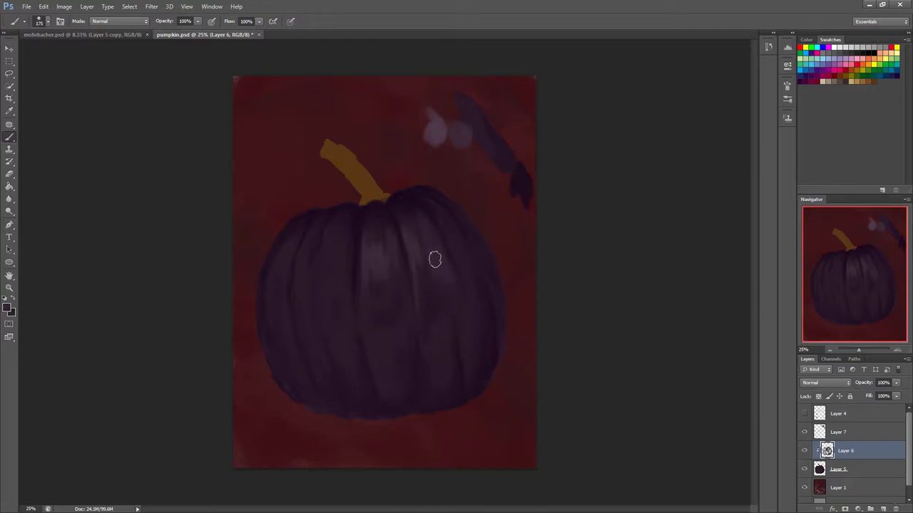
key("bracketright")
key("bracketright")
key("bracketright")
key("bracketright")
key("bracketright")
key("bracketleft")
key("bracketleft")
key("bracketleft")
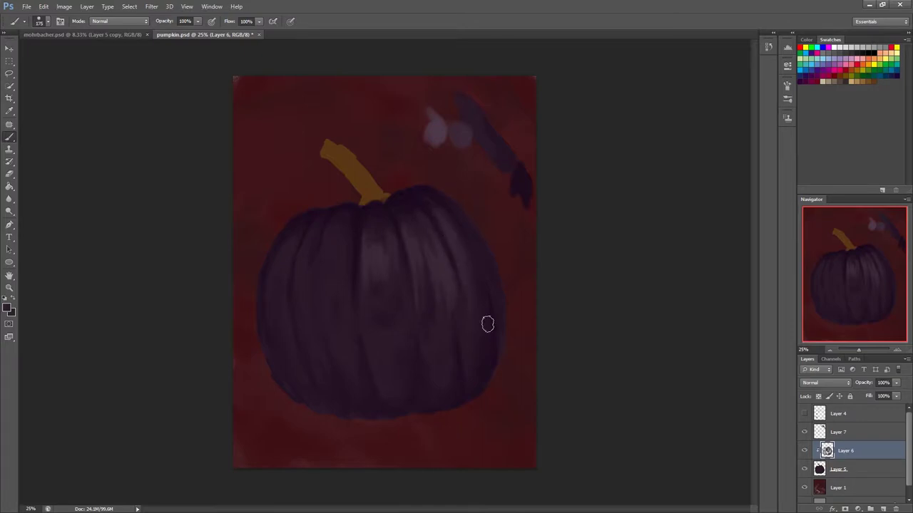
key("bracketright")
key("bracketright")
key("bracketright")
key("bracketright")
key("bracketleft")
left_click(421, 244, "alt")
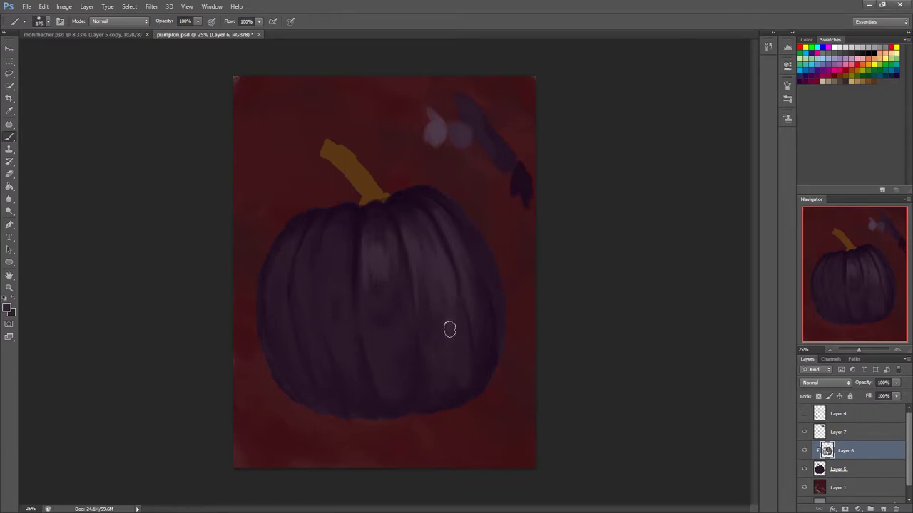
Model the lower-centre ribs with sampled dark and lighter purples
key("bracketright")
key("bracketright")
key("bracketright")
key("bracketleft")
key("bracketleft")
key("bracketleft")
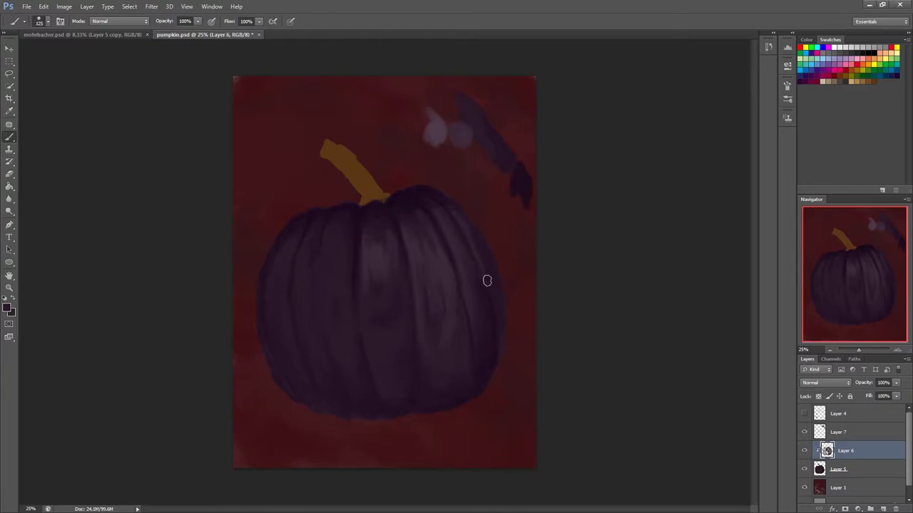
key("bracketright")
key("bracketright")
key("bracketright")
key("bracketright")
key("bracketright")
key("bracketright")
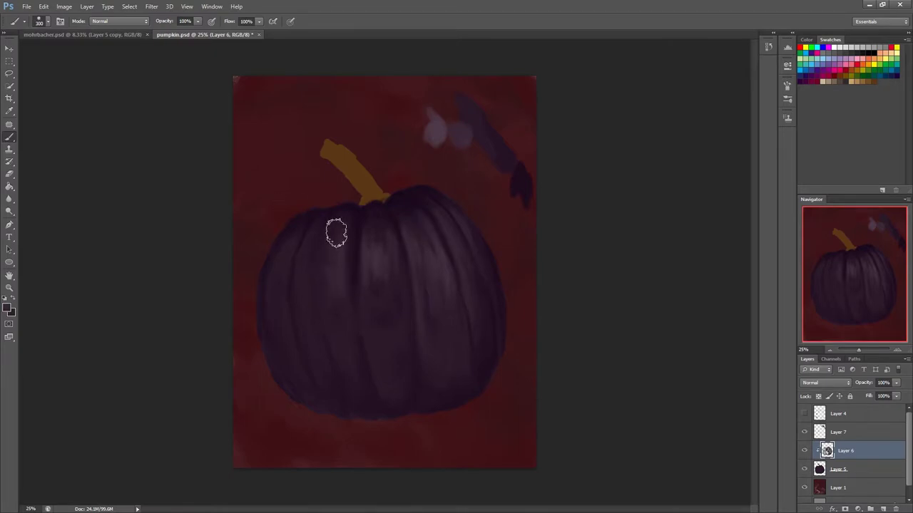
key("bracketleft")
key("bracketleft")
key("bracketleft")
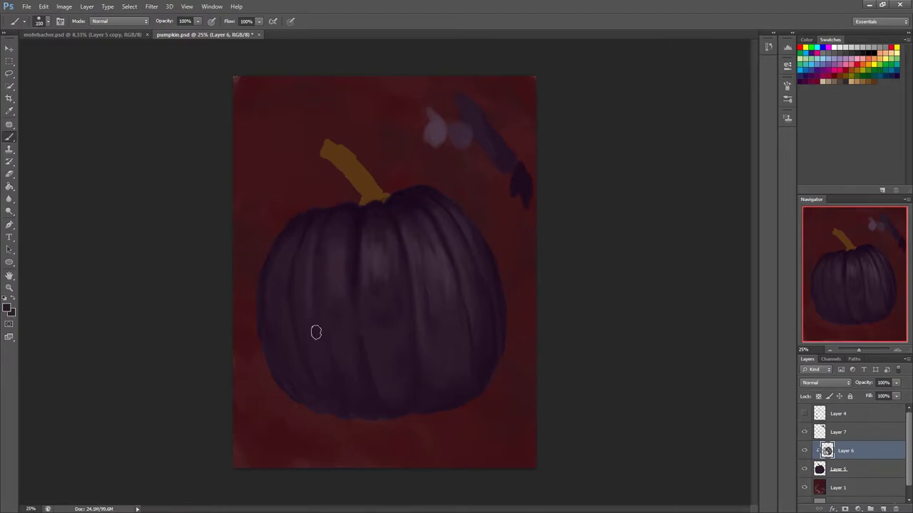
key("bracketleft")
key("bracketleft")
key("bracketleft")
key("bracketright")
key("bracketright")
key("bracketright")
left_click(305, 297, "alt")
left_click(370, 270, "alt")
key("bracketleft")
key("bracketleft")
key("bracketleft")
left_click(341, 149, "alt")
Paint darker brown and lighter yellow-brown strokes along the stem, then touch it up
left_click(379, 192, "alt")
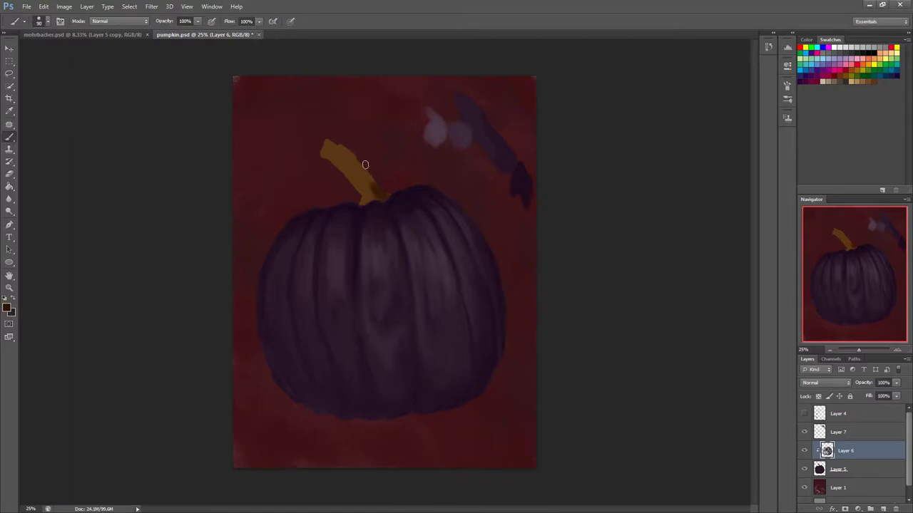
mouse_move(373, 194)
left_mouse_down()
mouse_move(329, 147)
mouse_move(337, 158)
left_mouse_up()
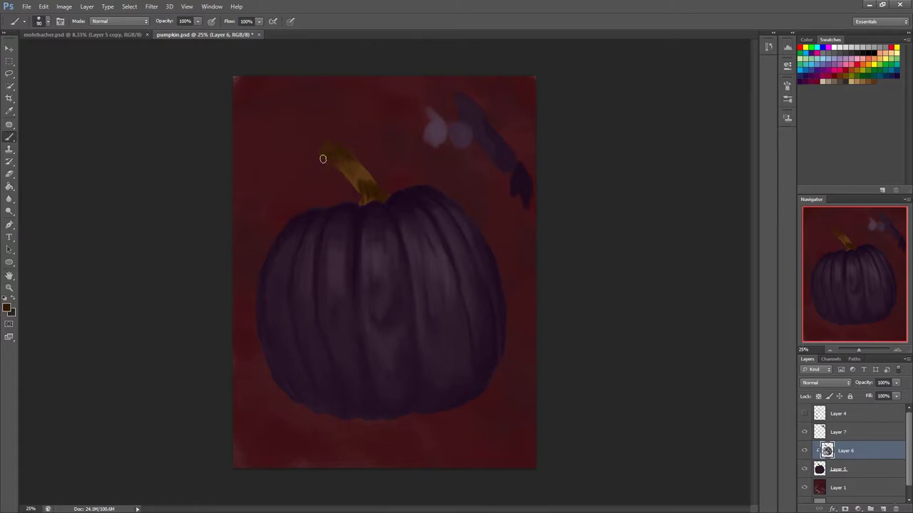
left_click_drag(326, 147, 368, 195)
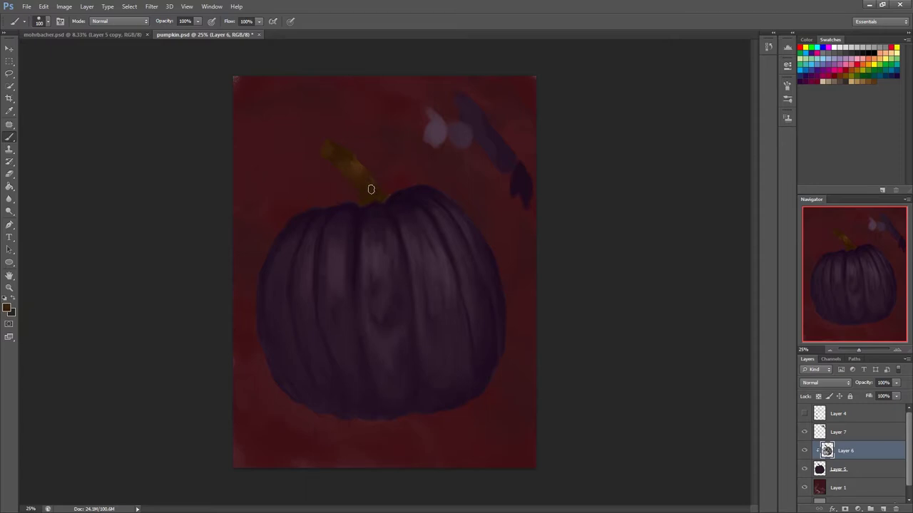
left_click(334, 159, "alt")
key("bracketright")
left_click_drag(360, 166, 355, 163)
Paint a pale purple highlight on the pumpkin's left side
key("bracketright")
key("bracketright")
key("bracketright")
key("bracketleft")
key("bracketleft")
key("bracketright")
key("bracketleft")
key("bracketleft")
key("bracketleft")
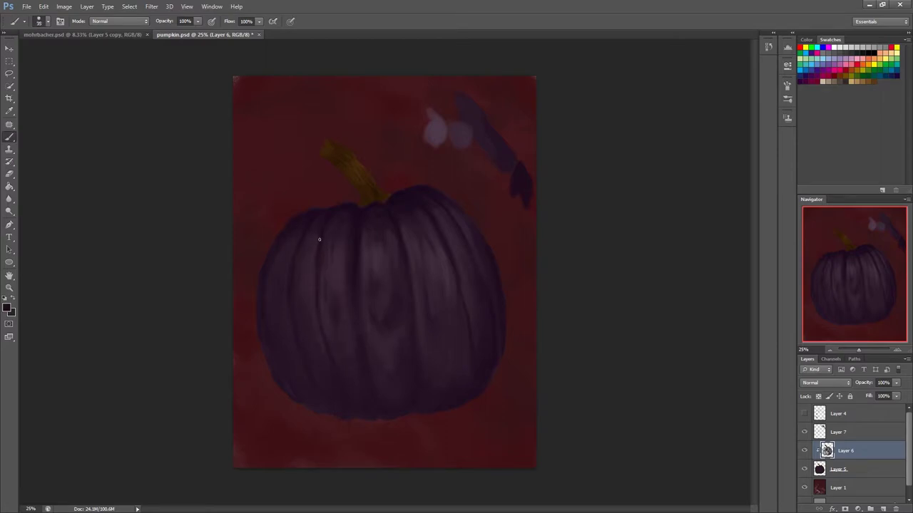
key("bracketright")
key("bracketright")
key("bracketright")
left_click_drag(310, 275, 305, 306)
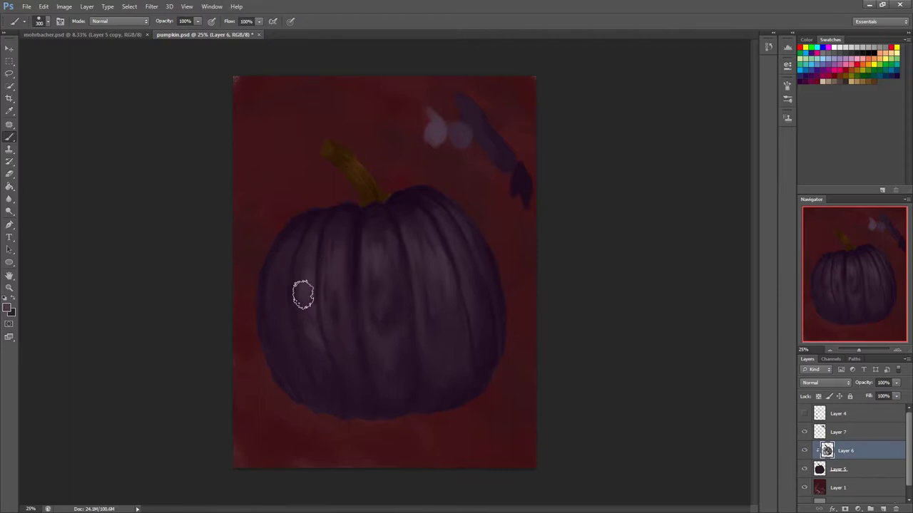
Add pale vertical highlights and darker strokes in the pumpkin's centre
key("bracketright")
key("bracketright")
key("bracketright")
left_click_drag(392, 249, 387, 232)
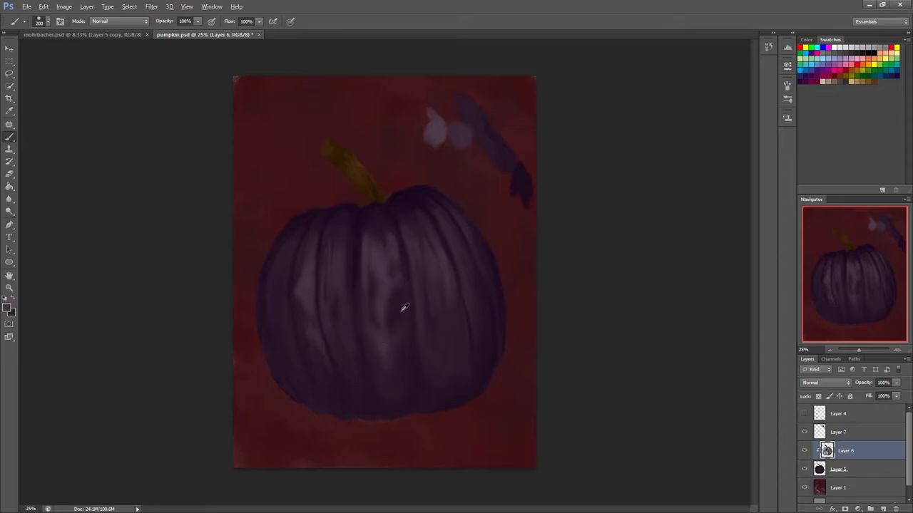
left_click_drag(397, 352, 391, 362)
left_click_drag(382, 297, 402, 363)
key("bracketleft")
key("bracketleft")
key("bracketleft")
key("bracketleft")
key("bracketleft")
left_click(339, 268, "alt")
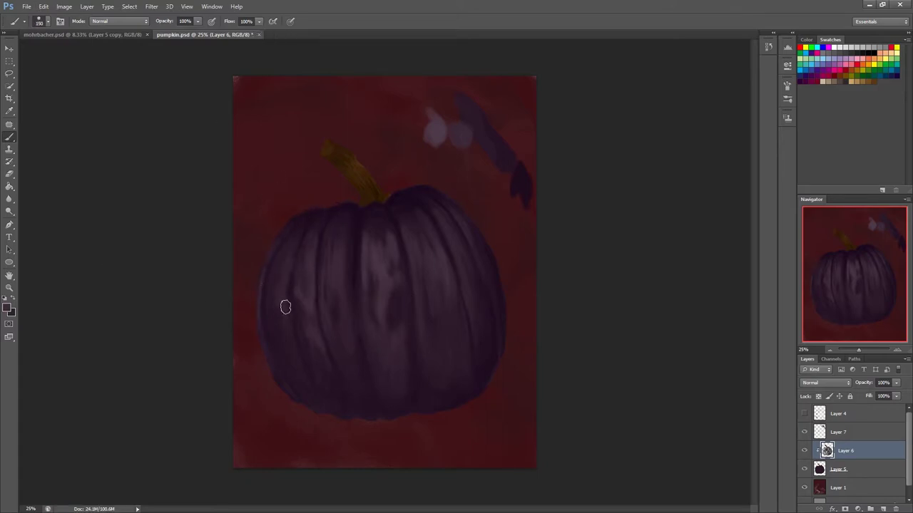
Add a faint stroke on the pumpkin's lower right and save the painting
key("bracketright")
key("bracketright")
key("bracketright")
key("bracketright")
key("bracketleft")
key("bracketleft")
left_click_drag(478, 386, 462, 343)
key("bracketleft")
key("bracketleft")
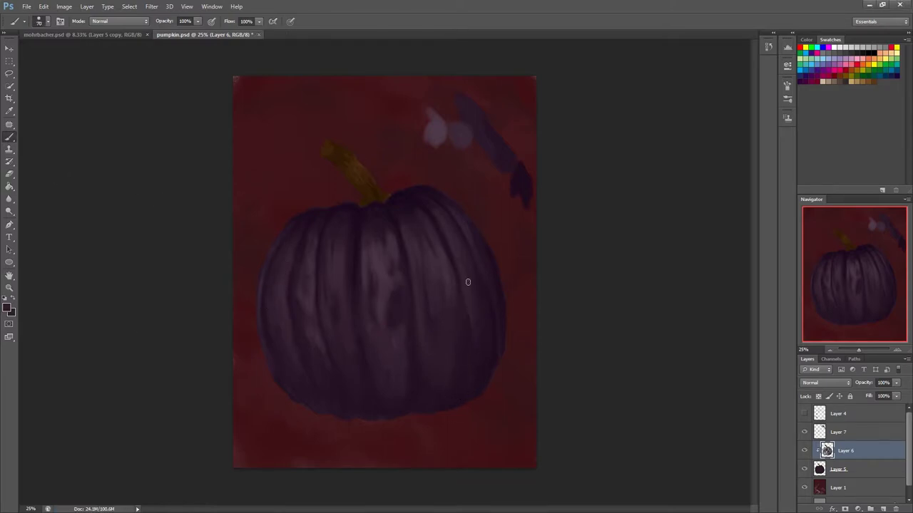
key("ctrl+s")
Smooth the centre strokes and dab on sampled darker and reddish tones
key("bracketright")
left_click_drag(448, 285, 395, 325)
key("bracketright")
key("bracketright")
key("bracketright")
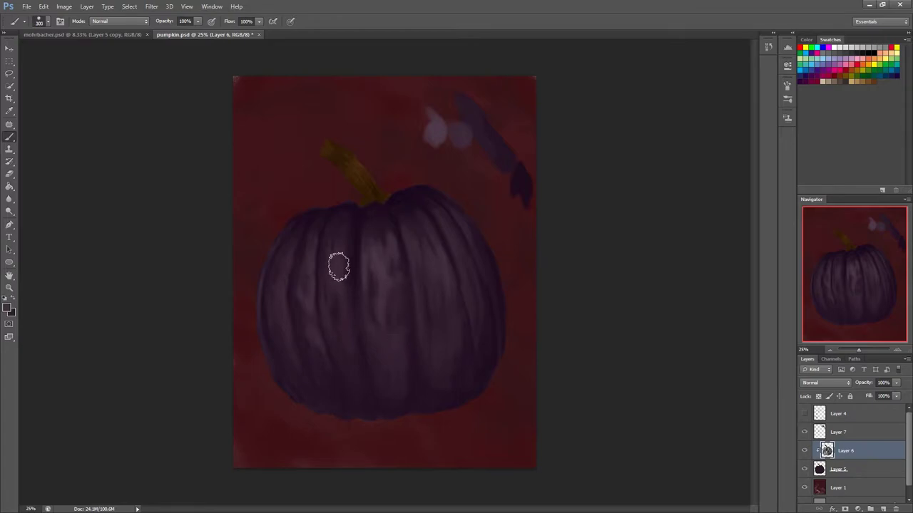
key("bracketleft")
key("bracketleft")
key("bracketleft")
left_click(322, 246, "alt")
left_click(355, 384, "alt")
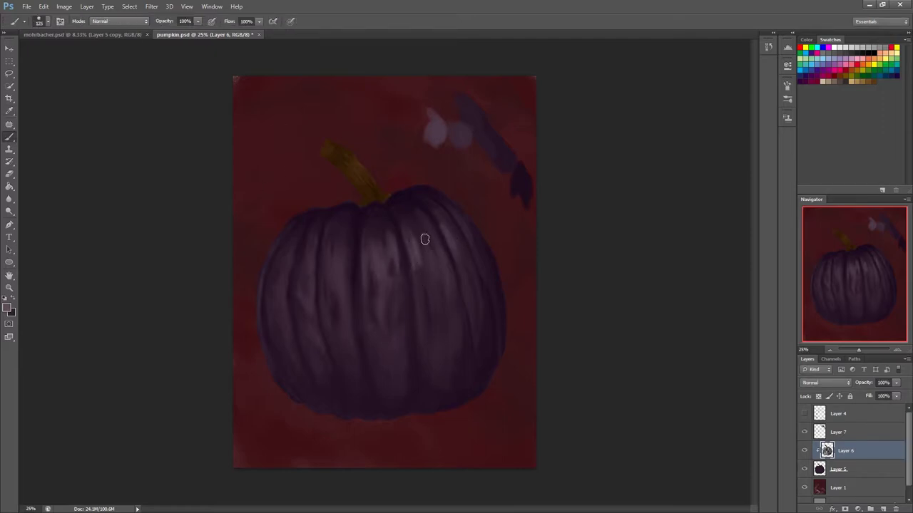
key("bracketleft")
key("bracketleft")
key("bracketleft")
left_click(388, 249)
Add a light stroke near the colour tests on Layer 7 and a highlight on the pumpkin
key("alt+bracketright")
left_click_drag(403, 139, 417, 136)
key("bracketright")
key("bracketright")
key("bracketright")
left_click(330, 233, "alt")
mouse_move(340, 263)
left_mouse_down()
mouse_move(336, 235)
mouse_move(366, 296)
mouse_move(381, 254)
left_mouse_up()
key("bracketright")
key("bracketright")
key("bracketright")
Sample a darker purple, save, and undo a stray stroke near the canvas edge
left_click(386, 230, "alt")
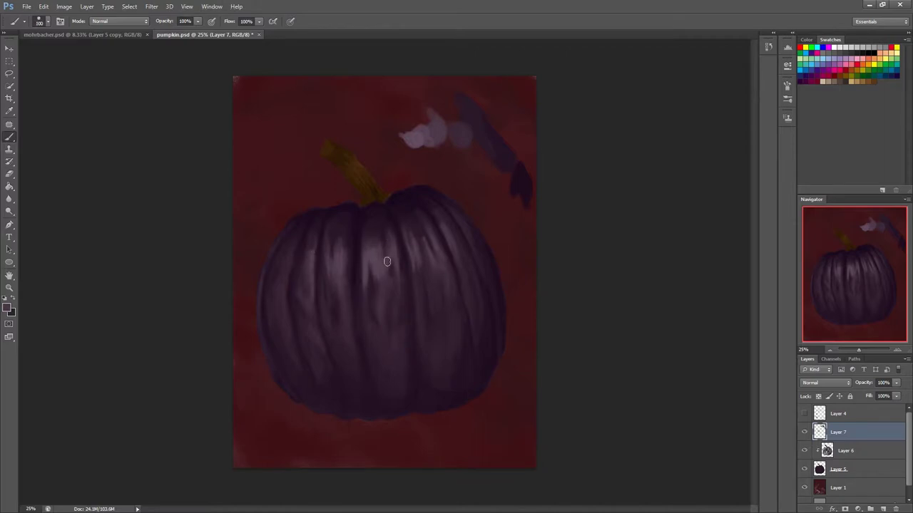
key("ctrl+s")
left_click_drag(206, 206, 193, 139)
key("ctrl+z")
Resize the brush and add a new empty Layer 8 for rib lines
key("bracketright")
key("bracketleft")
key("bracketleft")
key("bracketleft")
key("bracketright")
key("bracketright")
key("bracketright")
key("bracketright")
key("bracketright")
key("bracketright")
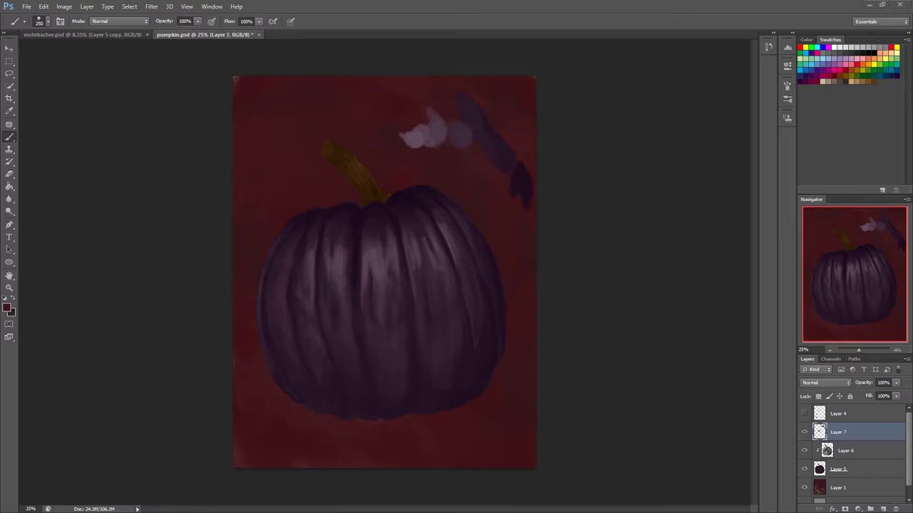
key("bracketleft")
key("bracketleft")
key("bracketleft")
key("bracketleft")
key("bracketleft")
key("bracketleft")
key("bracketleft")
key("bracketleft")
key("ctrl+shift+alt+n")
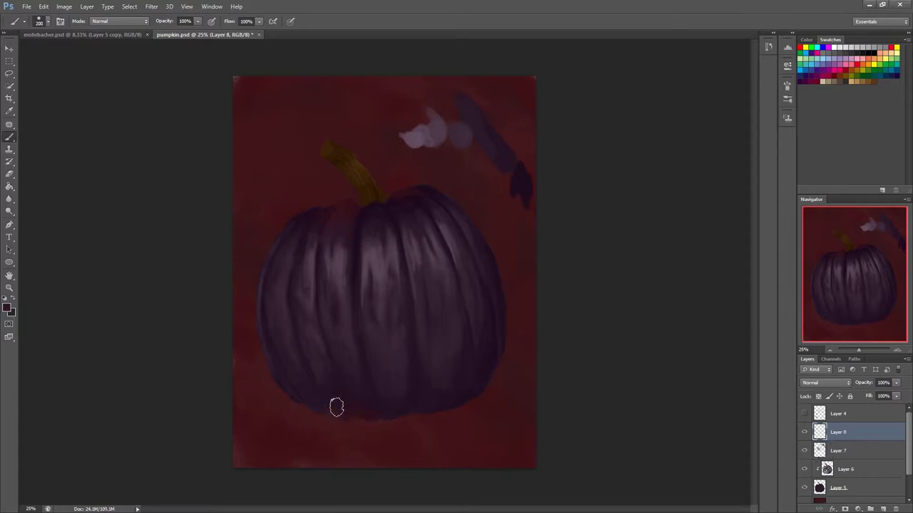
Paint dark rib lines down the lower pumpkin on Layer 8 and sample a dark red
key("bracketright")
key("bracketright")
key("bracketright")
key("bracketleft")
key("bracketleft")
key("bracketleft")
left_click_drag(357, 224, 333, 379)
key("bracketright")
key("bracketright")
key("bracketright")
left_click(393, 372, "alt")
key("bracketright")
key("bracketleft")
key("bracketright")
key("bracketleft")
key("bracketleft")
key("bracketleft")
Add lighter strokes on the pumpkin's right side using colours sampled from the pumpkin
left_click(382, 332, "alt")
key("bracketright")
left_click(449, 303, "alt")
left_click_drag(448, 298, 442, 335)
key("bracketleft")
key("bracketleft")
key("bracketleft")
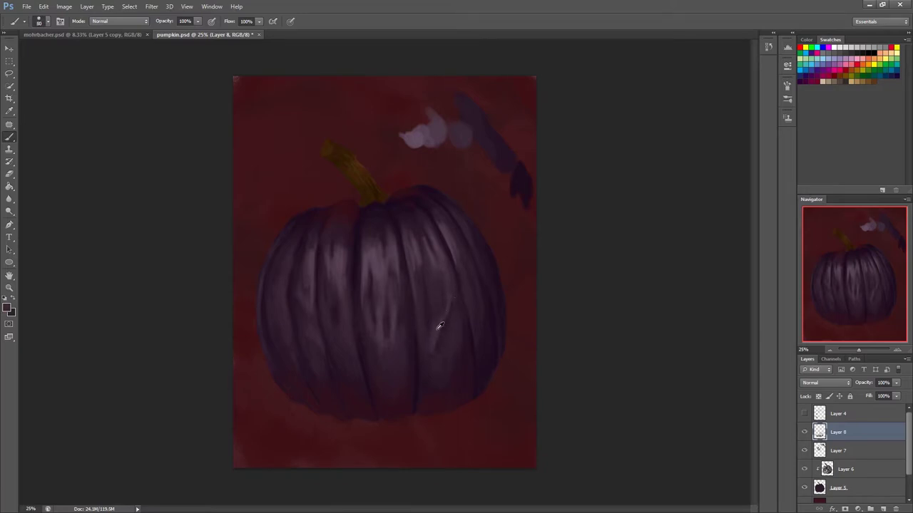
left_click(457, 424, "alt")
key("bracketright")
key("bracketright")
key("bracketright")
key("bracketright")
left_click(379, 243, "alt")
key("bracketleft")
key("bracketleft")
key("bracketleft")
left_click(322, 218, "alt")
key("bracketright")
key("bracketright")
key("bracketright")
key("bracketright")
key("bracketright")
key("bracketright")
key("bracketright")
key("bracketright")
key("bracketleft")
Tint the pumpkin's lower right with a dark red sampled from the canvas
key("bracketleft")
key("bracketleft")
key("bracketleft")
key("bracketright")
key("bracketright")
key("bracketright")
key("bracketright")
key("bracketright")
key("alt+comma")
key("alt+bracketright")
key("alt+bracketright")
key("alt+bracketright")
key("bracketleft")
key("bracketleft")
key("bracketleft")
key("bracketleft")
key("bracketleft")
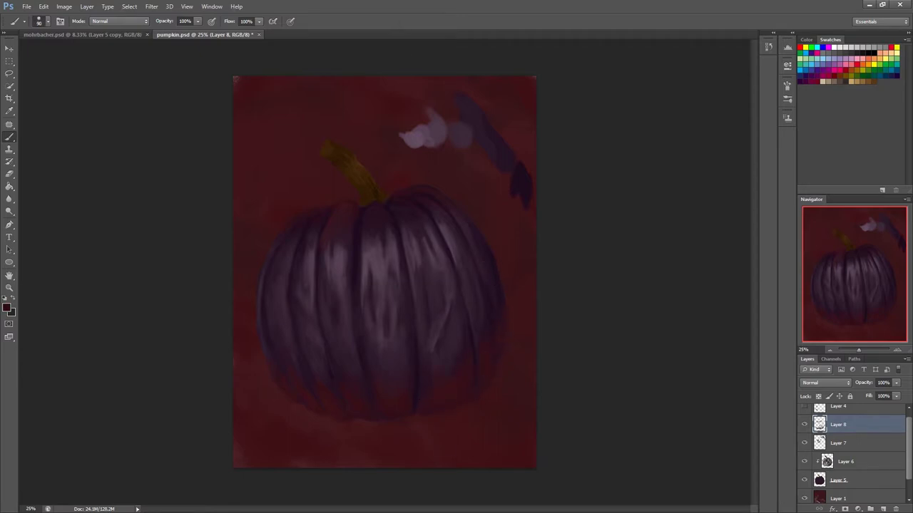
key("bracketright")
key("bracketright")
key("bracketright")
left_click(425, 382)
key("bracketright")
key("bracketright")
key("bracketright")
left_click(422, 203, "alt")
key("bracketright")
key("bracketright")
key("bracketright")
key("bracketleft")
key("bracketleft")
key("bracketleft")
key("bracketleft")
key("bracketleft")
key("bracketleft")
key("bracketleft")
Save the painting and add Layer 9 above Layer 8, set to Overlay blending
key("bracketright")
key("bracketright")
key("bracketright")
key("ctrl+s")
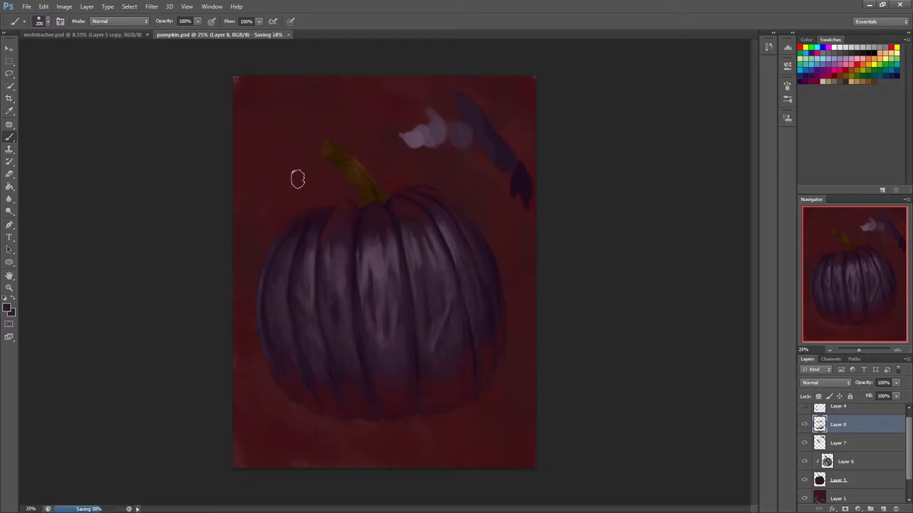
key("bracketleft")
key("bracketleft")
key("bracketleft")
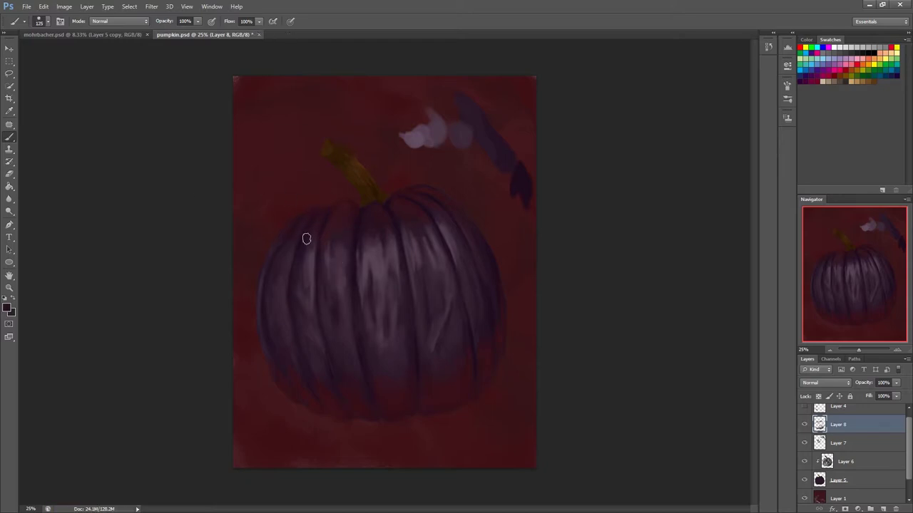
key("ctrl+shift+alt+n")
key("Down")
Brighten the pumpkin's centre and left side with light lilac overlay strokes
mouse_move(358, 265)
left_mouse_down()
mouse_move(371, 300)
mouse_move(287, 284)
left_mouse_up()
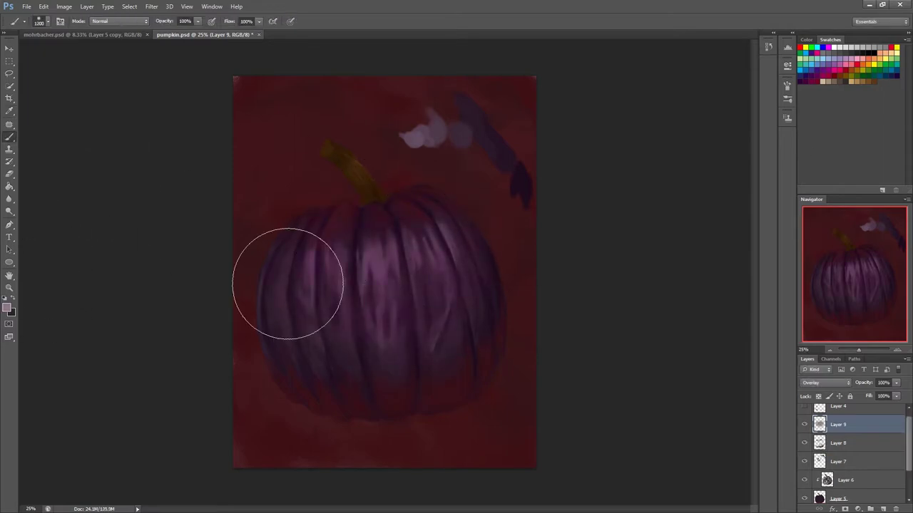
left_click(287, 283, "alt")
key("bracketright")
key("bracketright")
key("bracketright")
mouse_move(357, 242)
left_mouse_down()
mouse_move(362, 267)
mouse_move(378, 228)
left_mouse_up()
key("bracketleft")
key("bracketleft")
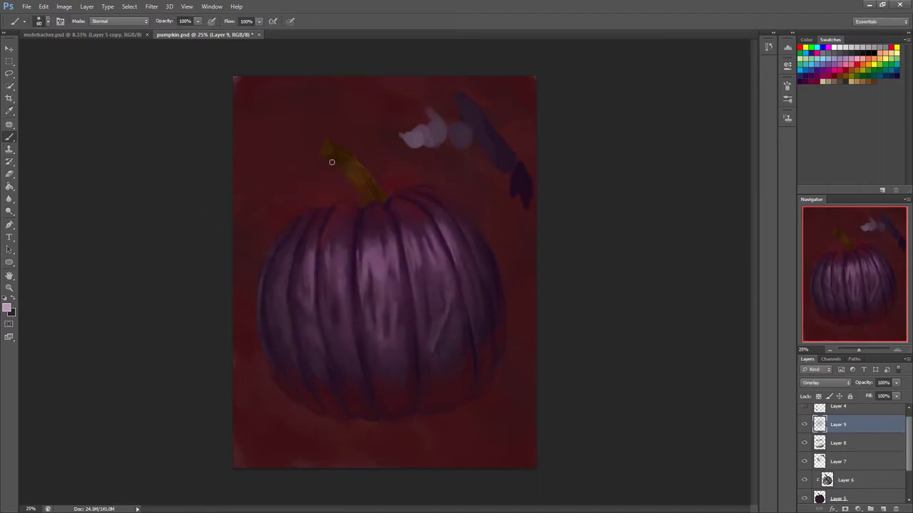
left_click(283, 173, "alt")
Paint brighter pink strokes on the upper centre and set Layer 9 to 100% opacity
left_click_drag(863, 382, 846, 384)
left_click(381, 211, "alt")
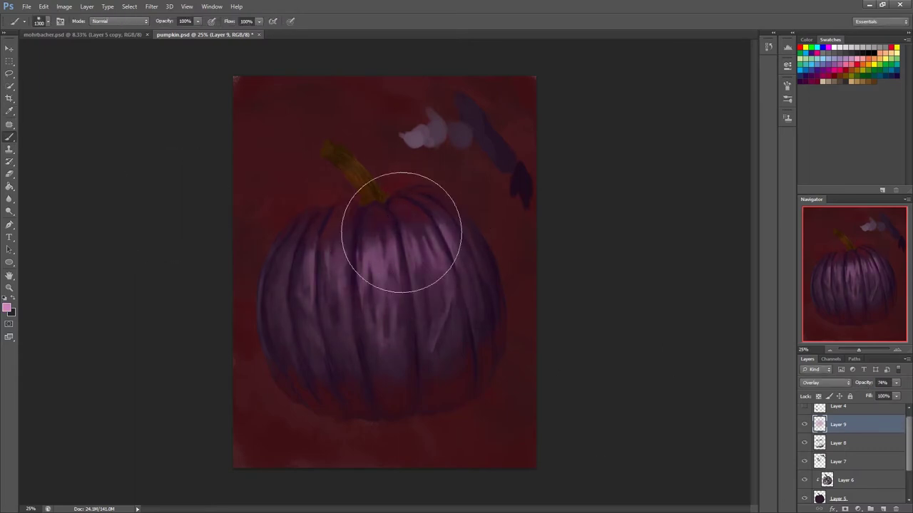
left_click_drag(380, 187, 373, 245)
key("bracketleft")
key("bracketleft")
key("bracketleft")
left_click_drag(864, 382, 907, 365)
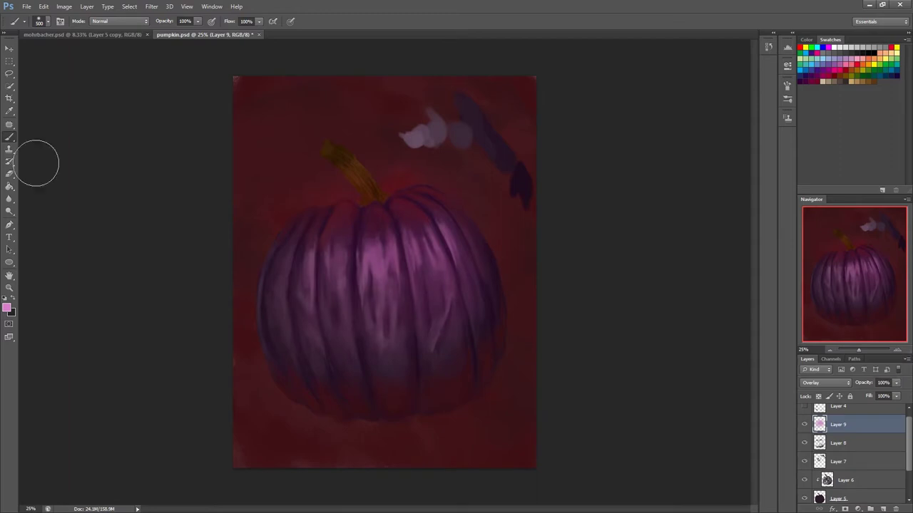
key("e")
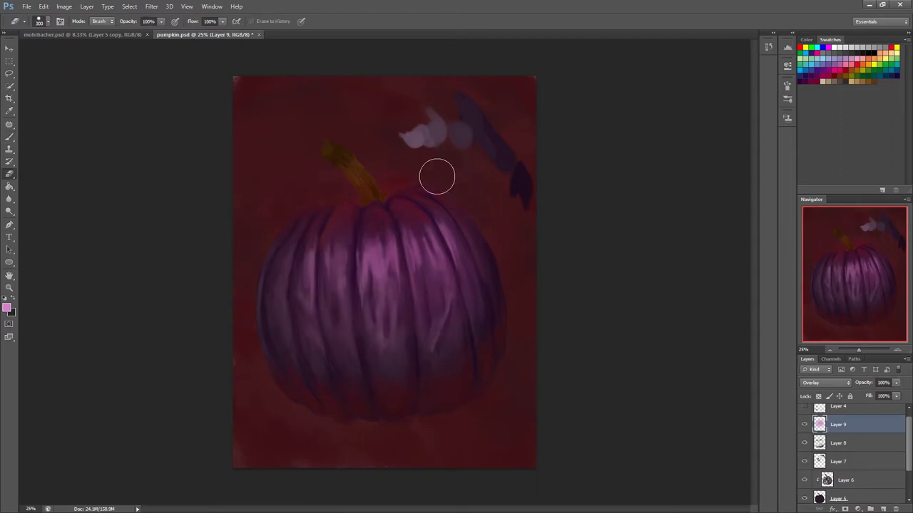
key("b")
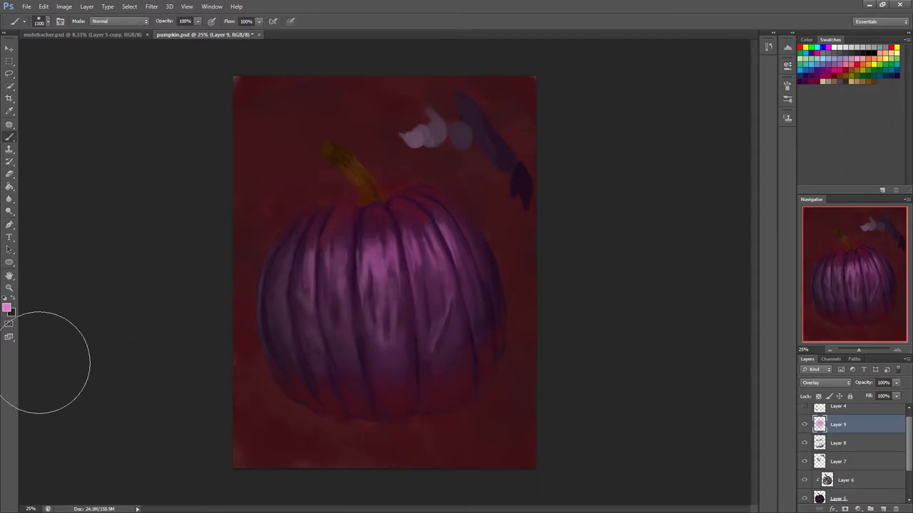
key("bracketleft")
key("bracketleft")
key("bracketleft")
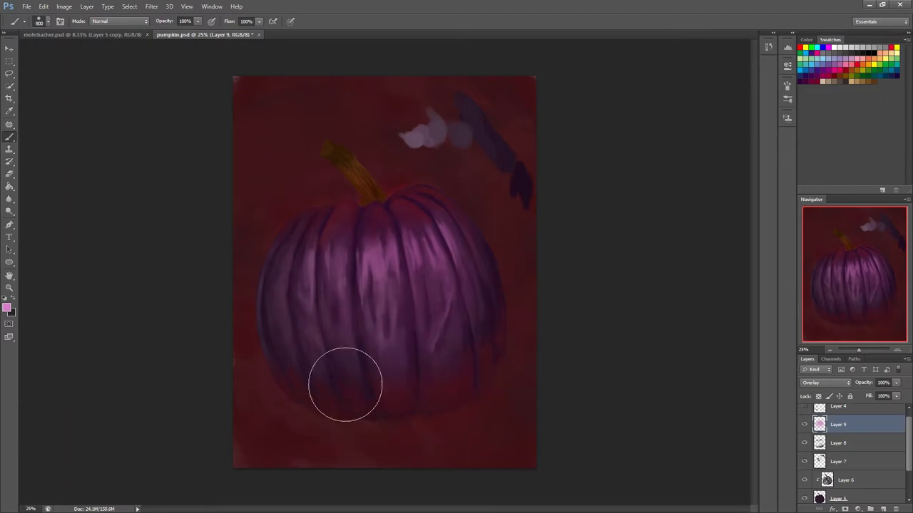
key("ctrl+0")
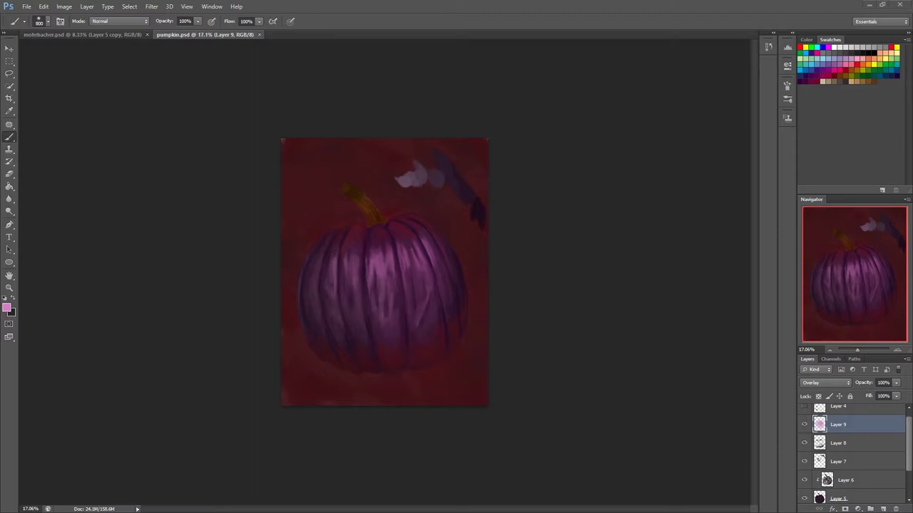
Step through Layers 7–9, hiding and re-showing Layer 9 to compare the effect
key("alt+bracketleft")
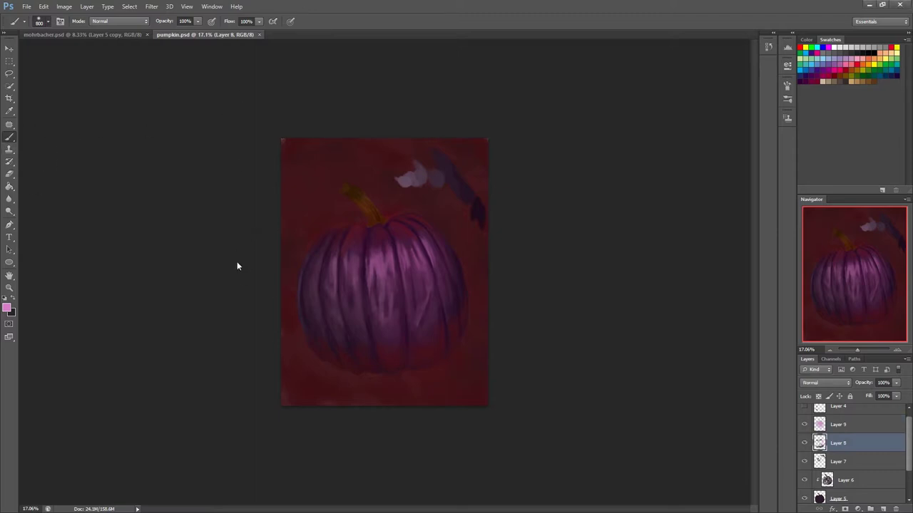
key("i")
key("b")
key("alt+bracketright")
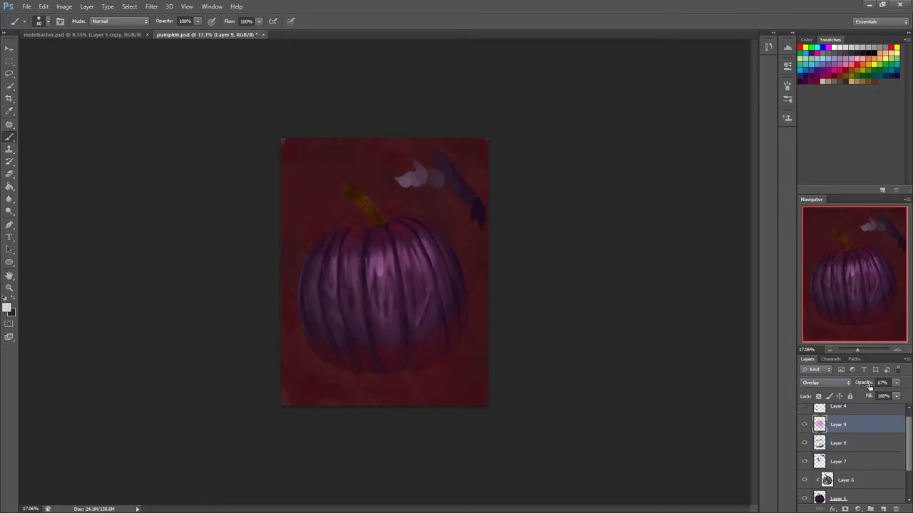
key("alt+bracketleft")
key("alt+bracketleft")
left_click(383, 279, "alt")
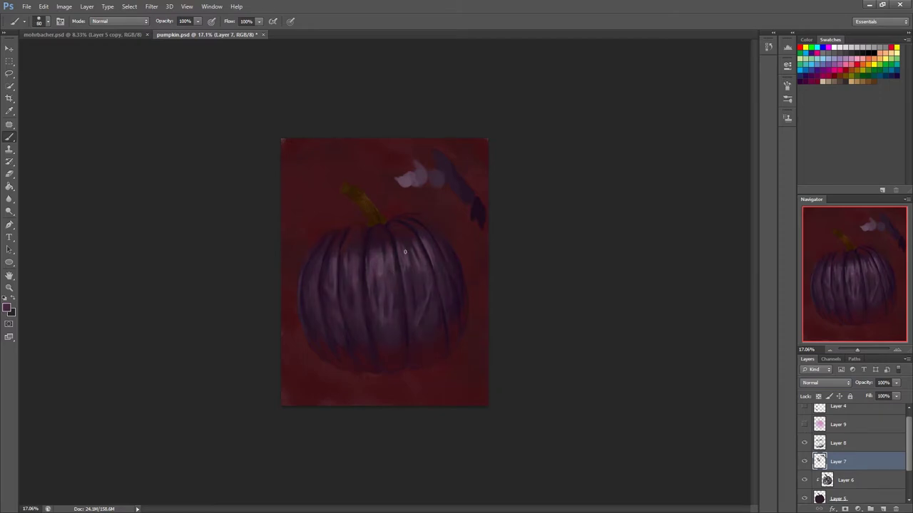
key("bracketright")
key("bracketright")
key("bracketright")
left_click(804, 425)
On new Layer 10, paint soft pale pink highlights down the pumpkin's centre at 80% brush opacity
key("alt+bracketright")
key("alt+bracketright")
key("ctrl+shift+alt+n")
key("bracketleft")
key("bracketleft")
key("bracketleft")
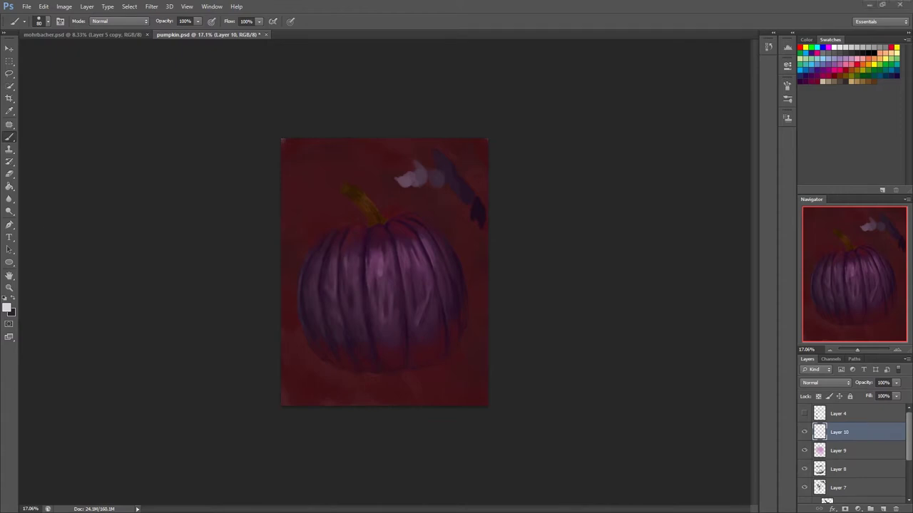
key("bracketleft")
key("8")
left_click(377, 268, "alt")
left_click_drag(378, 267, 369, 276)
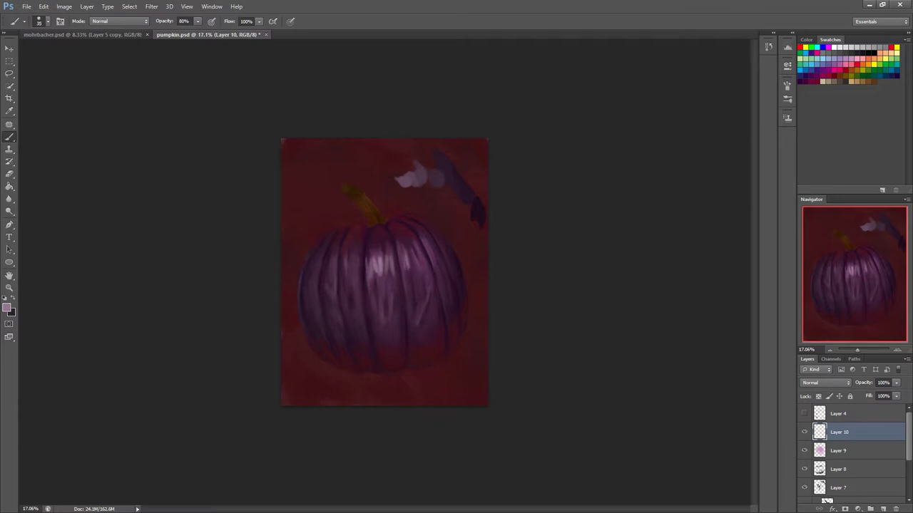
left_click_drag(412, 255, 417, 251)
key("bracketright")
key("bracketright")
left_click_drag(380, 254, 388, 259)
Refine the highlights with sampled pinks and purples, lower Layer 10 to 87%, and add Layer 11
left_click(378, 263, "alt")
key("bracketleft")
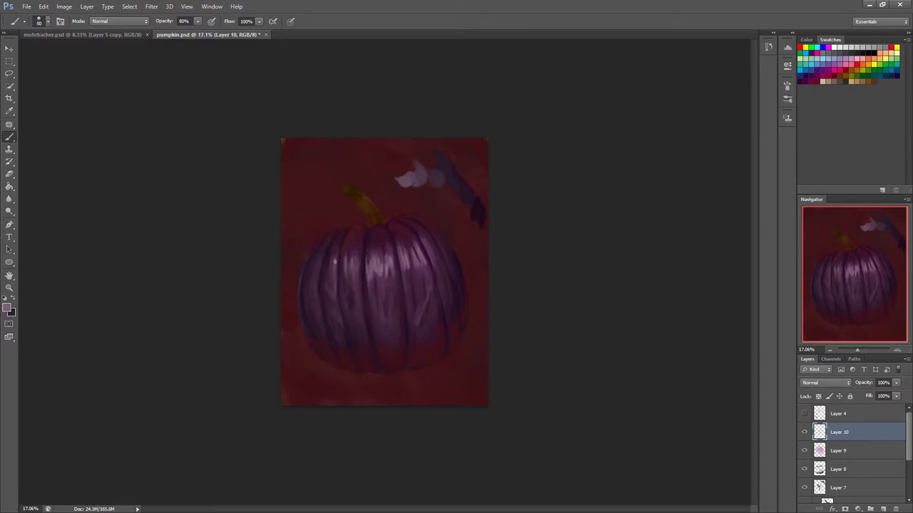
left_click(354, 262, "alt")
left_click(390, 265, "alt")
left_click(430, 268, "alt")
left_click(378, 252, "alt")
left_click(332, 255, "alt")
left_click(355, 270, "alt")
key("8")
key("7")
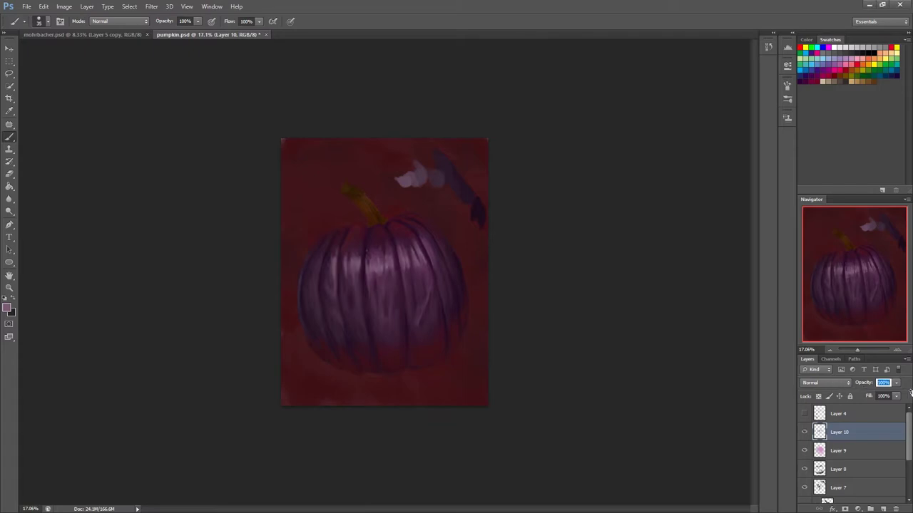
key("ctrl+shift+alt+n")
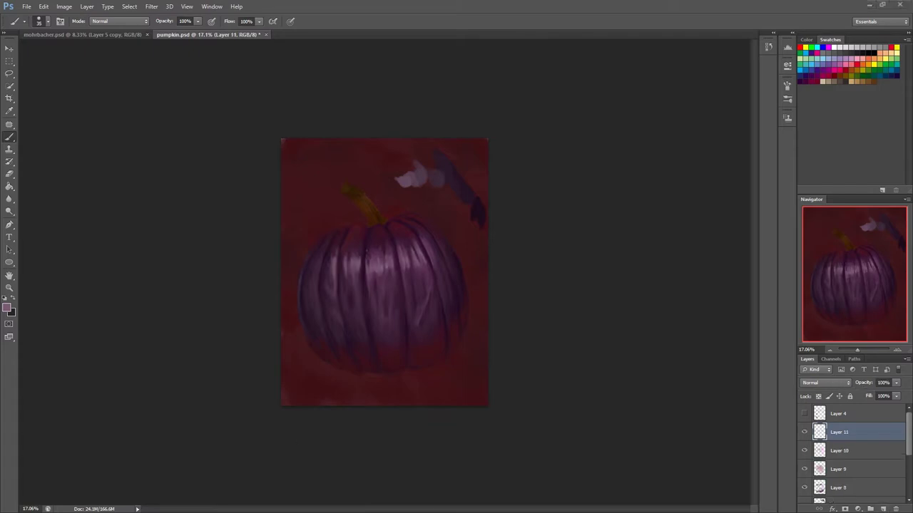
Pick a dark purple and sketch angry eyes and a jagged mouth on Layer 11
left_click(326, 236, "alt")
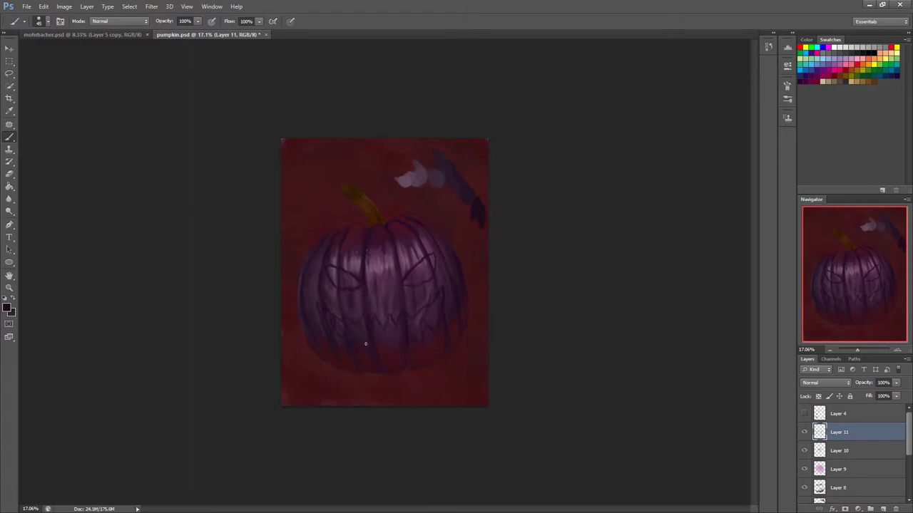
key("bracketright")
key("bracketright")
key("bracketright")
key("ctrl+shift+alt+n")
Fill both eyes solid dark purple on Layer 12 and hide the Layer 11 sketch
key("bracketleft")
key("bracketleft")
key("bracketleft")
mouse_move(336, 271)
left_mouse_down()
mouse_move(356, 284)
mouse_move(333, 284)
left_mouse_up()
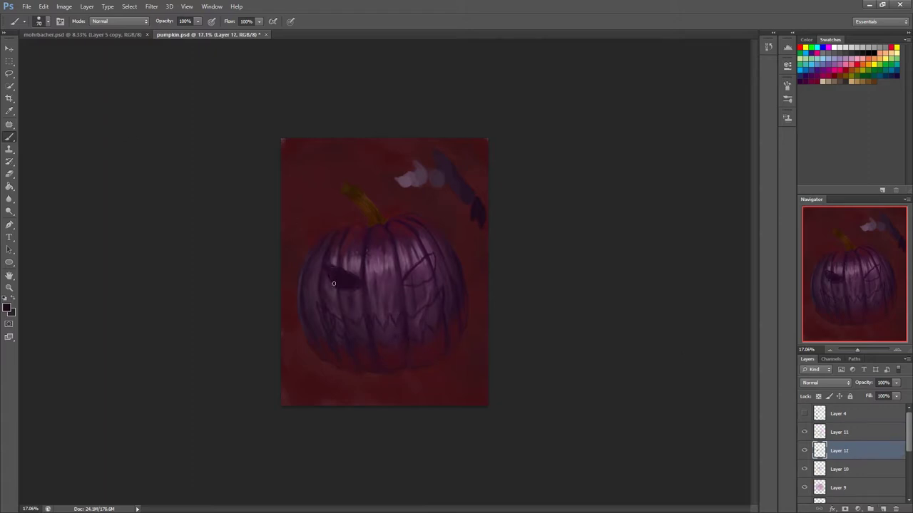
mouse_move(416, 272)
left_mouse_down()
mouse_move(410, 284)
mouse_move(428, 266)
mouse_move(436, 318)
mouse_move(420, 320)
mouse_move(418, 336)
mouse_move(397, 338)
mouse_move(403, 315)
mouse_move(376, 342)
mouse_move(328, 325)
left_mouse_up()
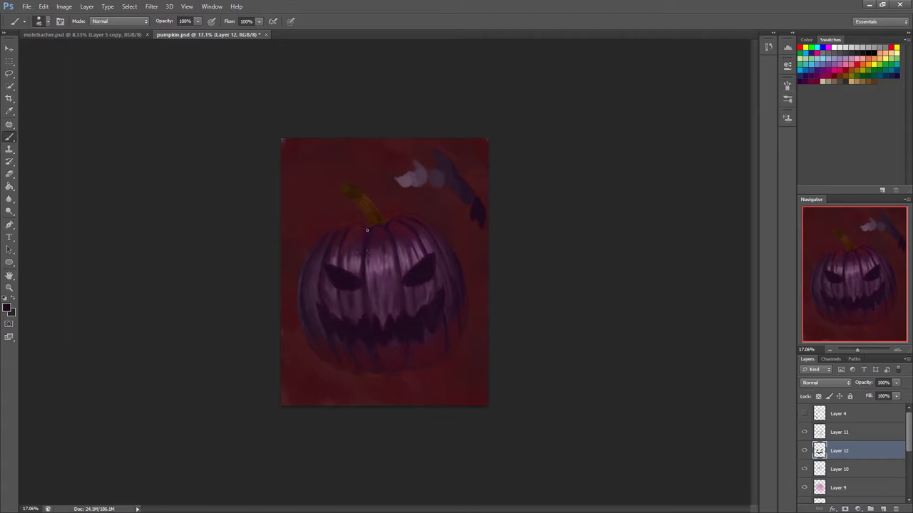
key("e")
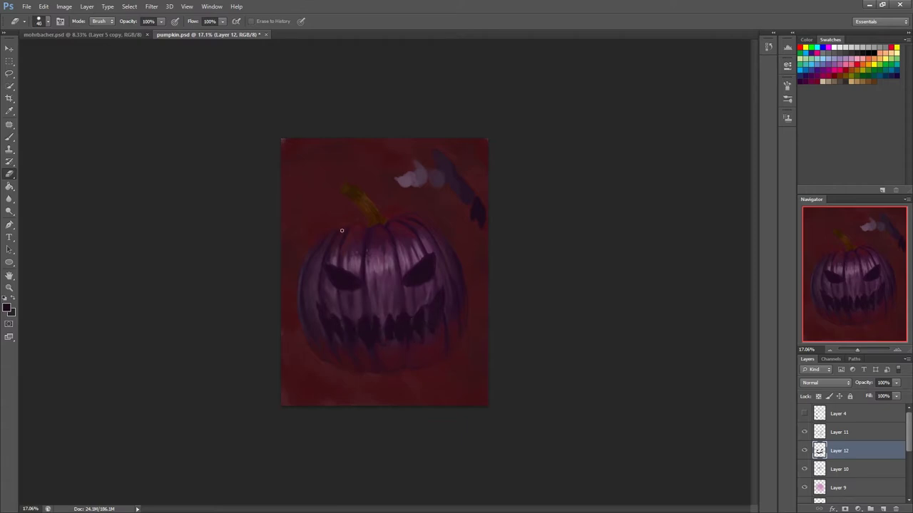
left_click(804, 432)
Erase and repaint the jagged mouth in dark purple, carving out a tooth gap
left_click_drag(320, 321, 432, 321)
key("b")
left_click_drag(371, 310, 438, 302)
left_click_drag(397, 334, 372, 346)
mouse_move(347, 316)
left_mouse_down()
mouse_move(328, 332)
mouse_move(347, 309)
left_mouse_up()
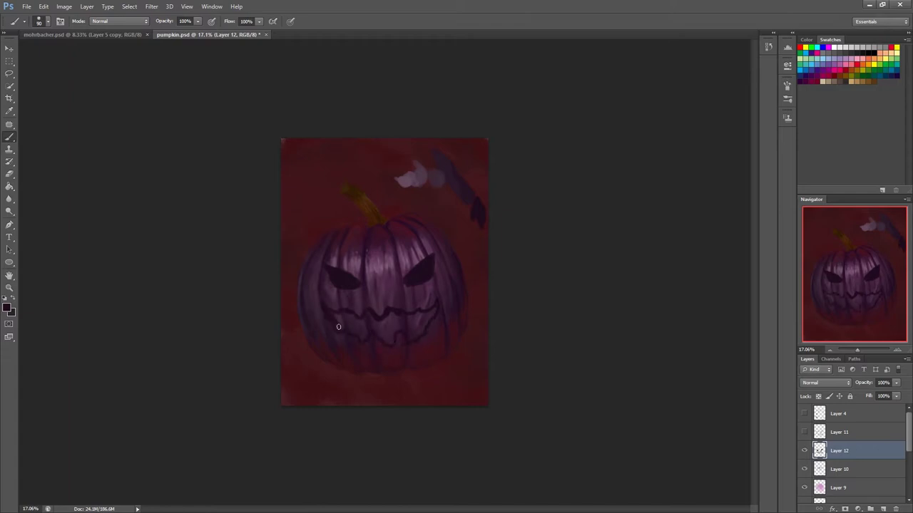
key("e")
key("b")
mouse_move(343, 322)
left_mouse_down()
mouse_move(367, 330)
mouse_move(430, 314)
left_mouse_up()
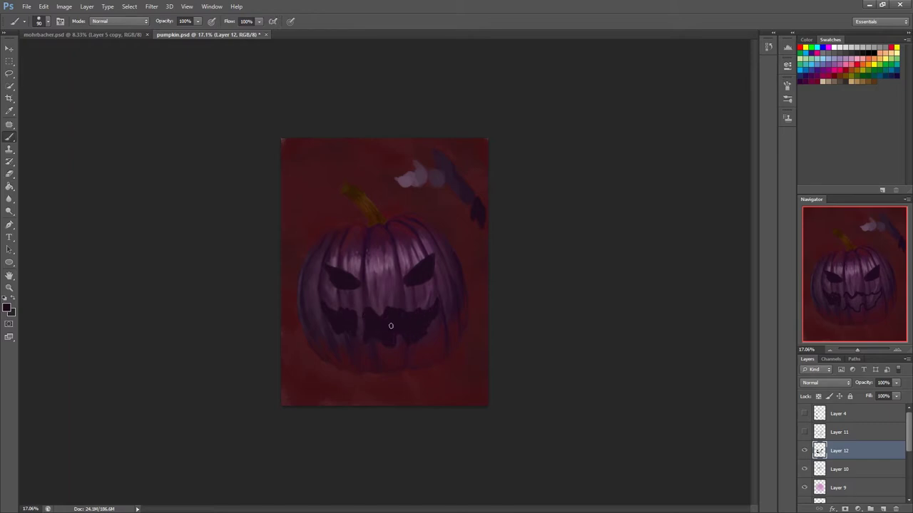
key("e")
mouse_move(401, 314)
left_mouse_down()
mouse_move(399, 335)
mouse_move(361, 323)
left_mouse_up()
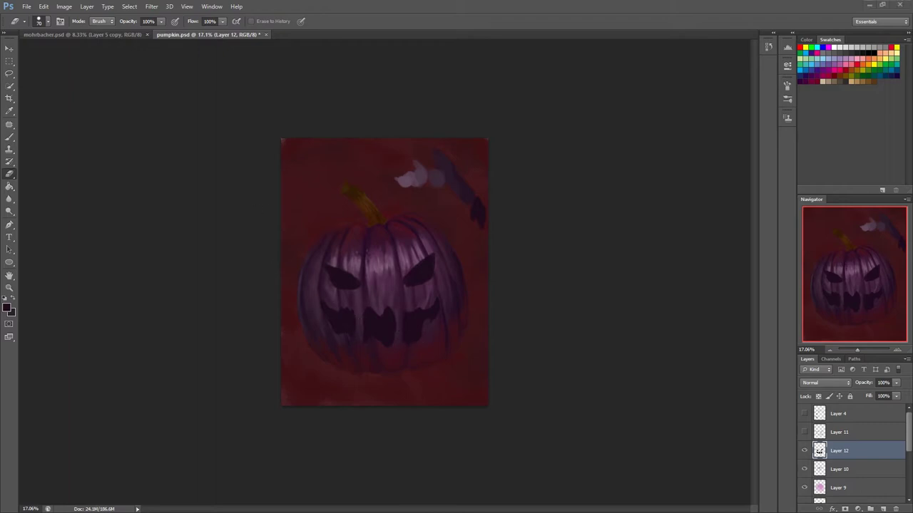
key("b")
key("ctrl+shift+alt+n")
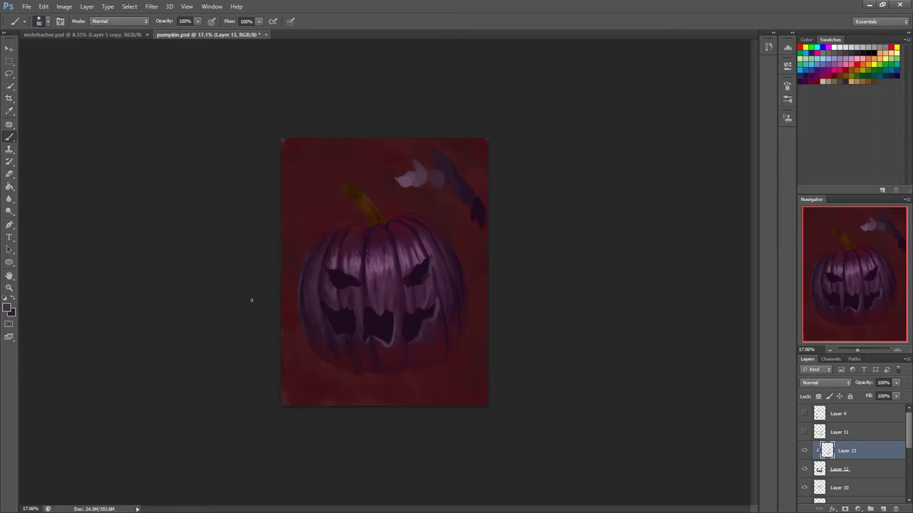
Paint pale purple rims along the mouth's left, lower and right edges with a smaller brush
left_click(367, 309, "alt")
key("bracketleft")
key("bracketleft")
left_click(371, 306, "alt")
left_click_drag(339, 335, 321, 302)
key("e")
key("alt+bracketleft")
key("alt+bracketright")
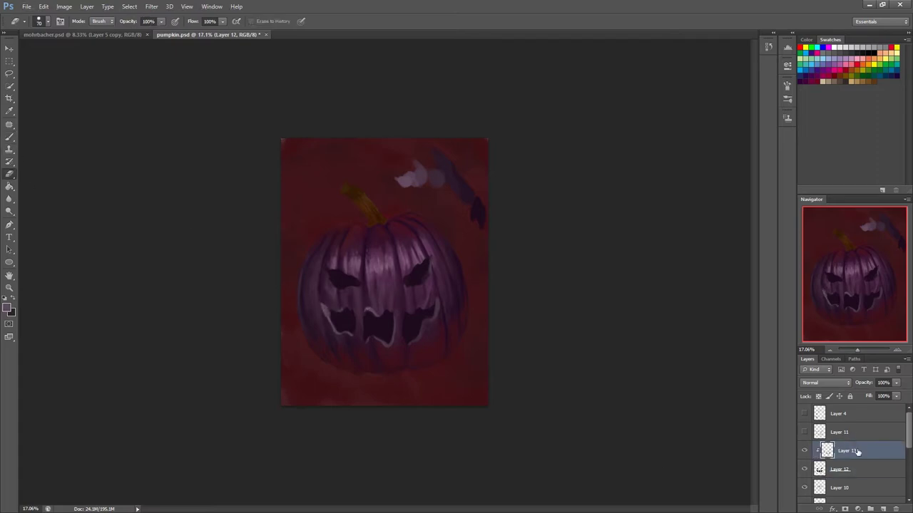
key("b")
left_click_drag(364, 316, 365, 339)
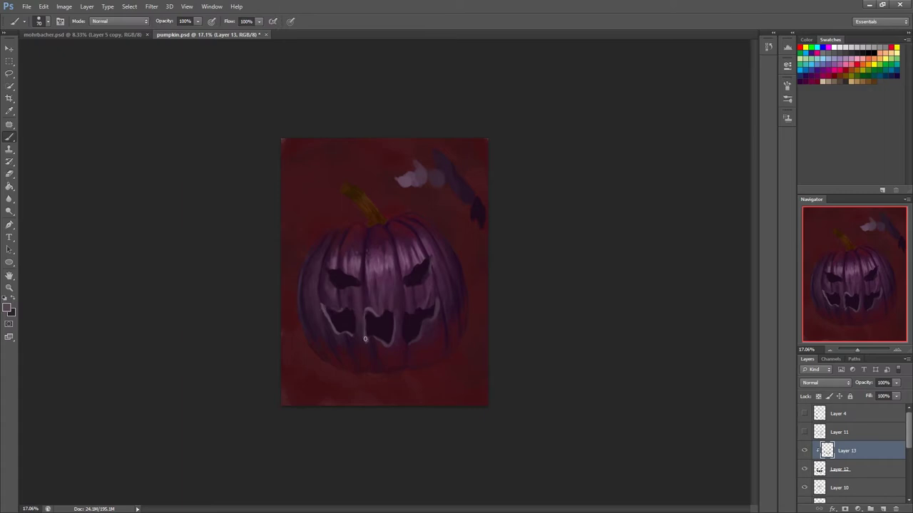
left_click_drag(435, 296, 437, 319)
Sample dark and lighter purples while moving between the dark face layer and the rim layer
left_click(877, 468)
key("e")
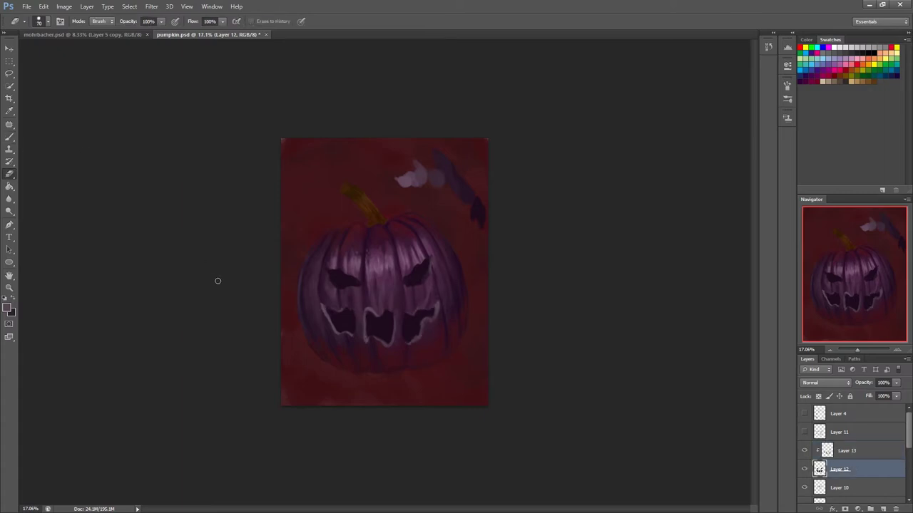
key("b")
left_click(350, 329, "alt")
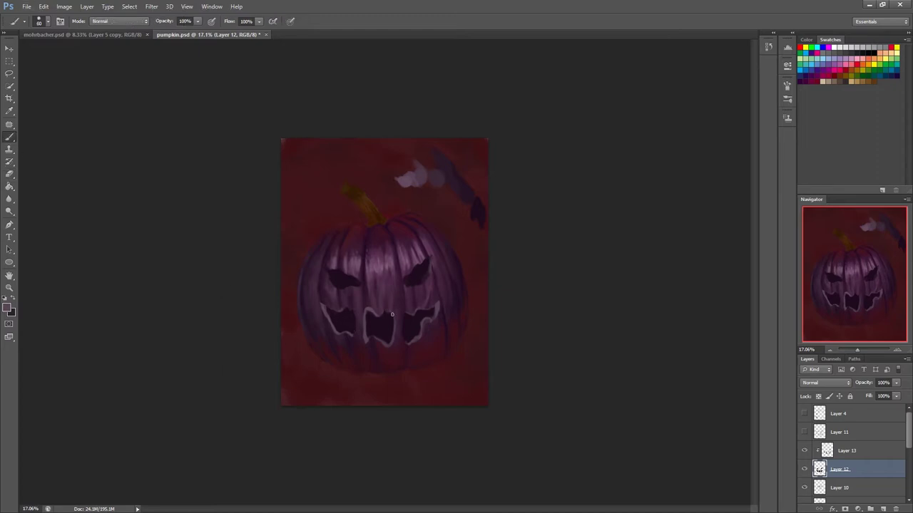
key("alt+bracketright")
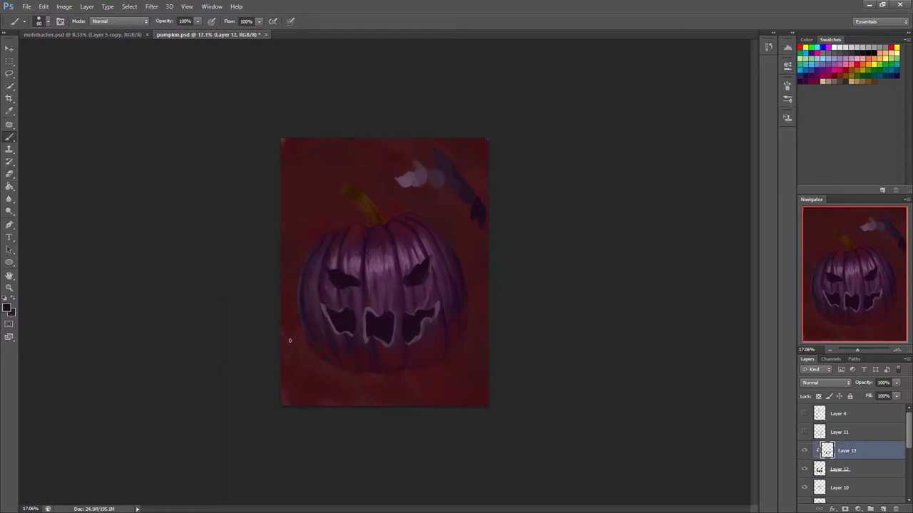
left_click(422, 325, "alt")
key("alt+bracketleft")
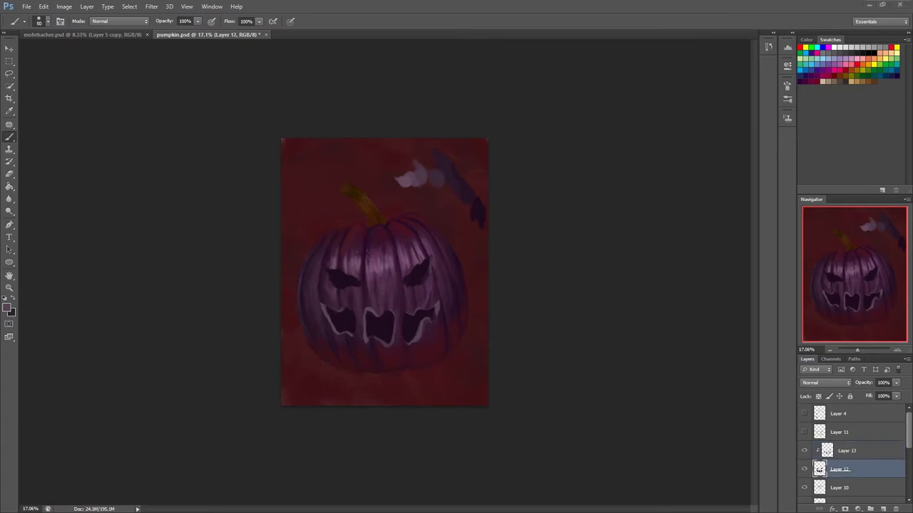
key("bracketright")
key("bracketright")
key("bracketright")
Paint a pale purple rim on the left eye, sampling light and dark pumpkin colours
key("alt+bracketright")
left_click(341, 313, "alt")
key("bracketleft")
key("bracketleft")
key("bracketleft")
left_click(392, 317, "alt")
left_click(431, 313, "alt")
left_click(332, 274, "alt")
left_click_drag(329, 271, 347, 294)
left_click(333, 275, "alt")
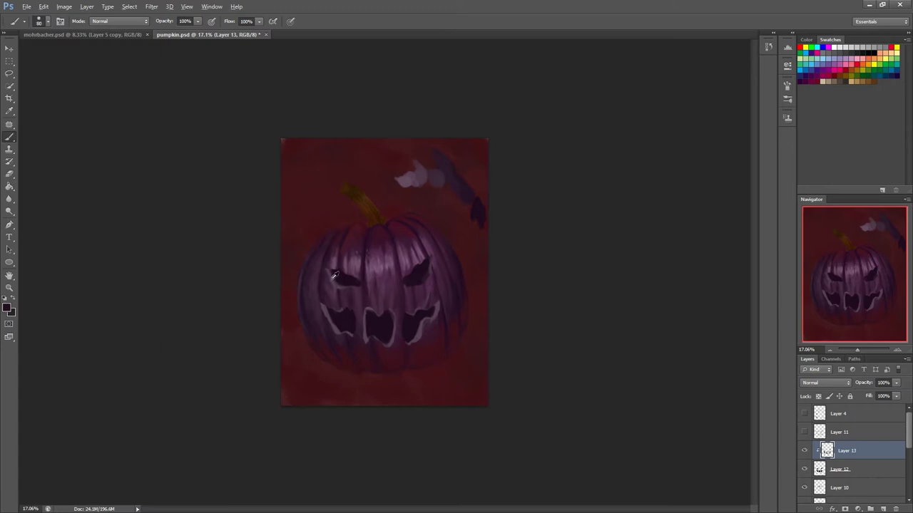
left_click(418, 277, "alt")
left_click(331, 281, "alt")
Save the painting and merge the rim layer down into the face layer
scroll(849, 456, "down", 1)
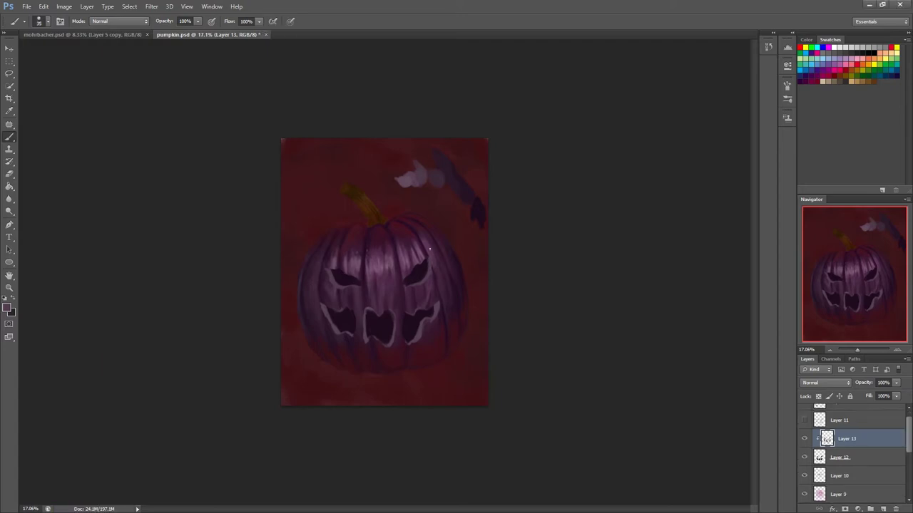
left_click(370, 311, "alt")
left_click(390, 341, "alt")
key("ctrl+s")
key("ctrl+e")
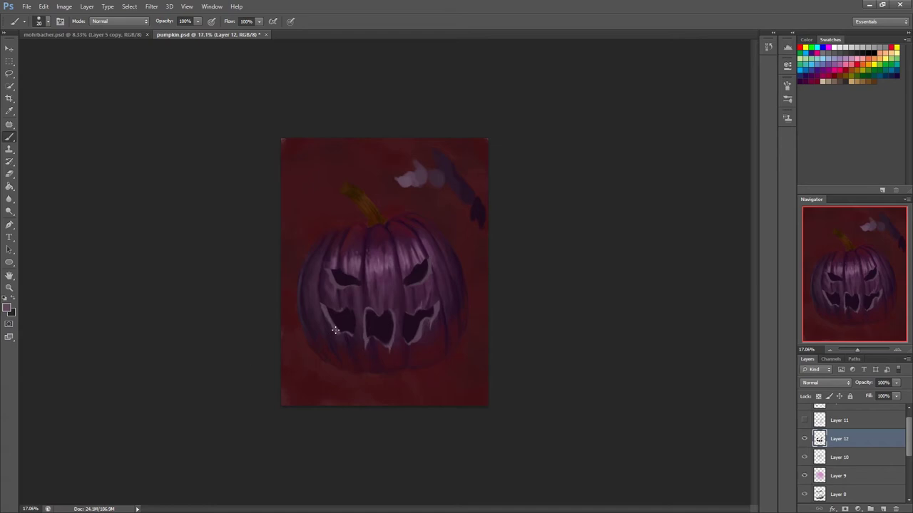
Sample dark and light purples and paint a stroke across the pumpkin's mouth
left_click(350, 311, "alt")
left_click(328, 308, "alt")
left_click(365, 331, "alt")
left_click(381, 316, "alt")
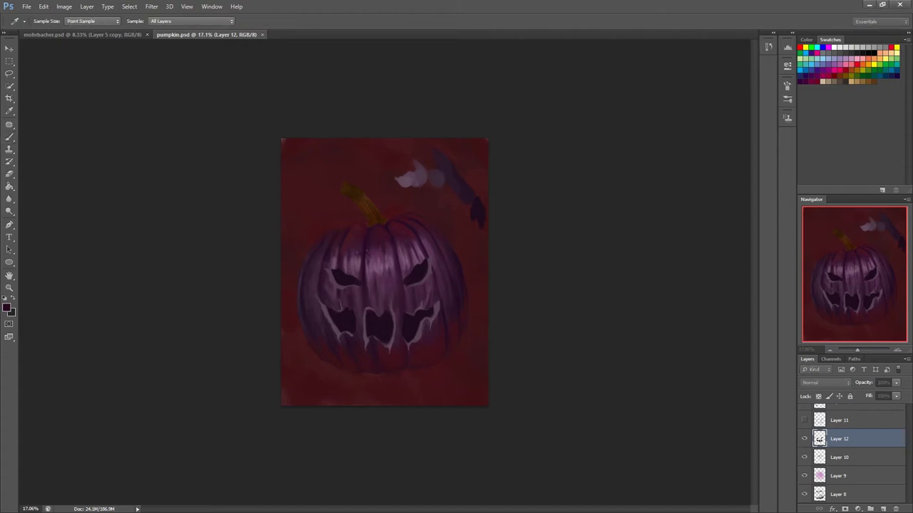
left_click_drag(341, 314, 417, 326)
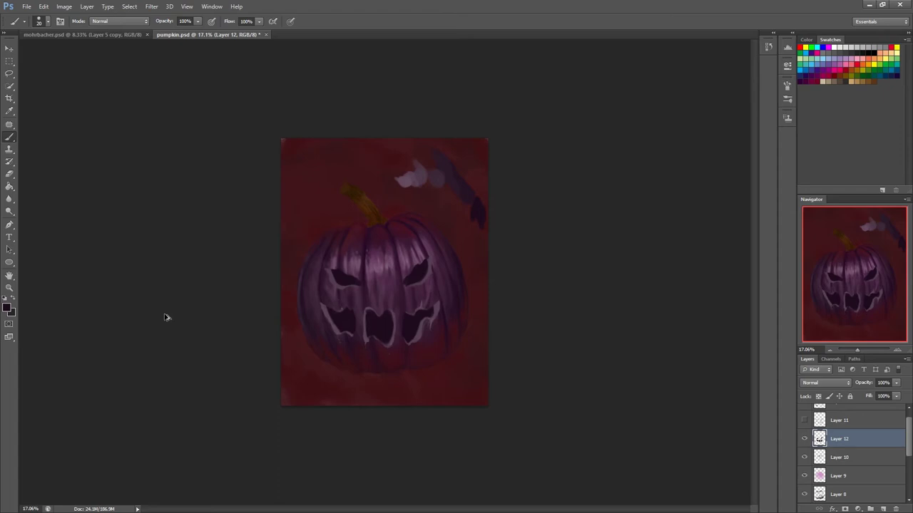
Add a new layer clipped to the face and sample a light purple
key("ctrl+shift+alt+n")
key("ctrl+alt+g")
left_click(326, 305, "alt")
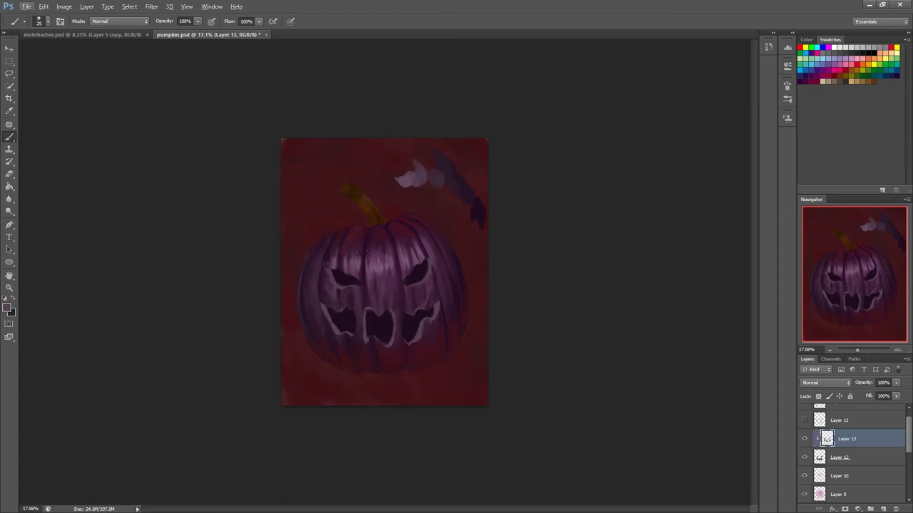
key("ctrl+shift+alt+n")
Make the left eye larger and more angular with a lighter purple
key("ctrl+alt+g")
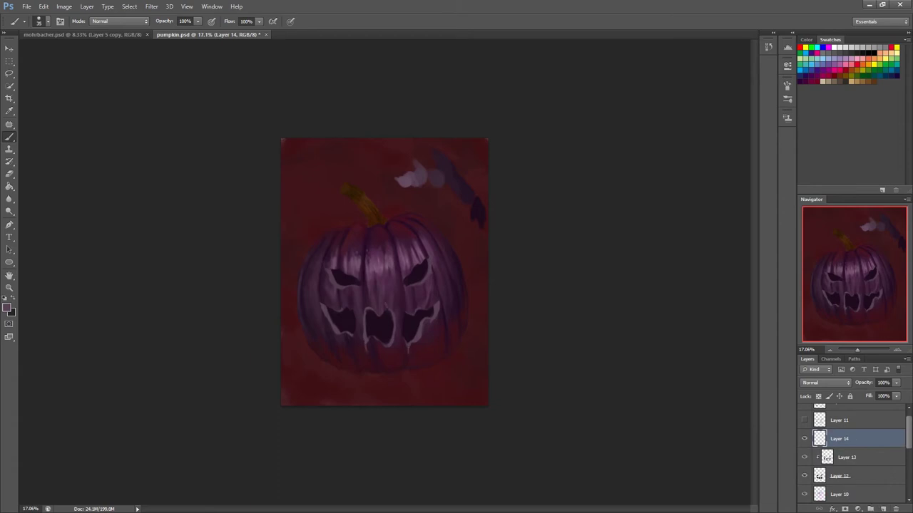
left_click(338, 334, "alt")
left_click_drag(341, 280, 357, 275)
Select the dark face layer, choose teal and lock its transparent pixels
left_click(839, 476)
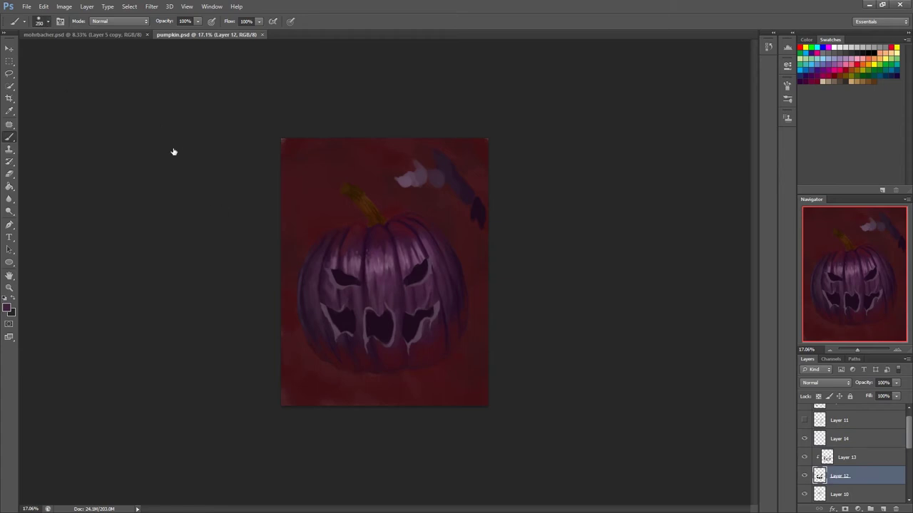
left_click(805, 50)
key("slash")
key("bracketright")
key("bracketright")
key("bracketright")
left_click_drag(864, 382, 843, 454)
Sample a dark colour on the rim layer and clear the selection around the face holes
left_click(843, 456)
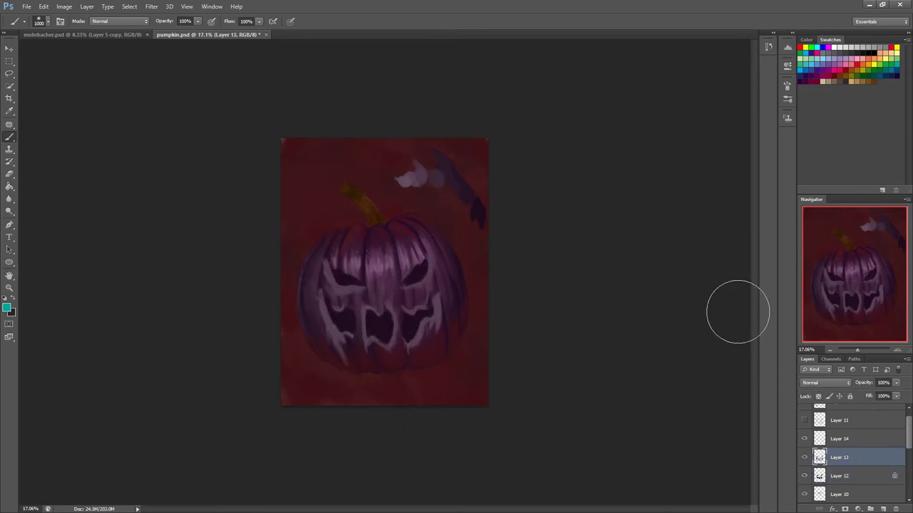
key("i")
left_click(379, 336)
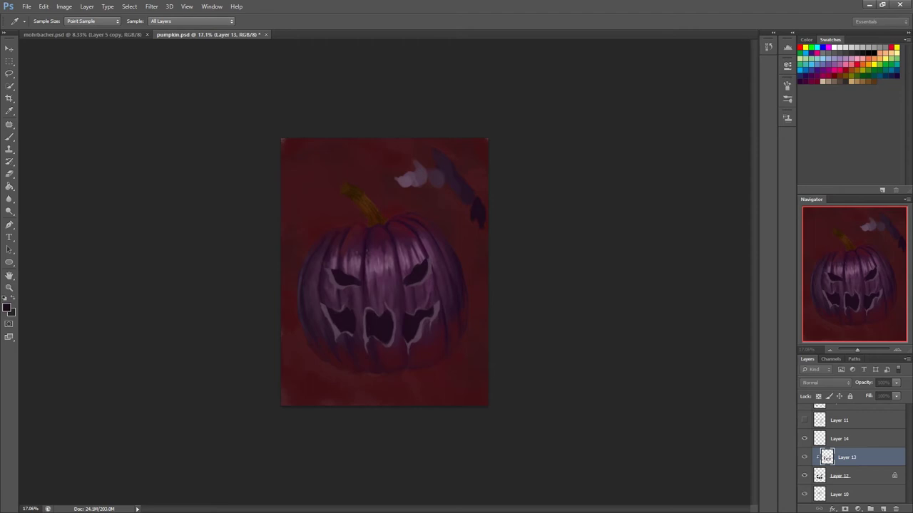
key("e")
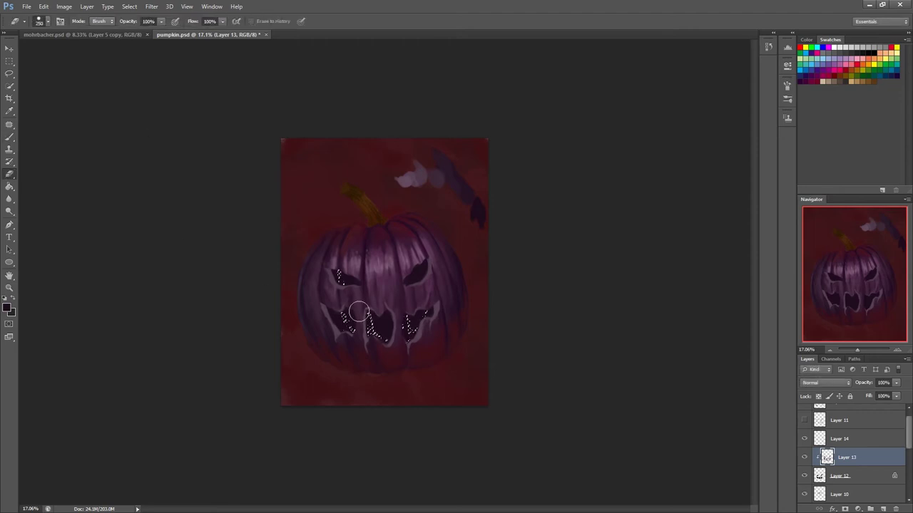
key("ctrl+d")
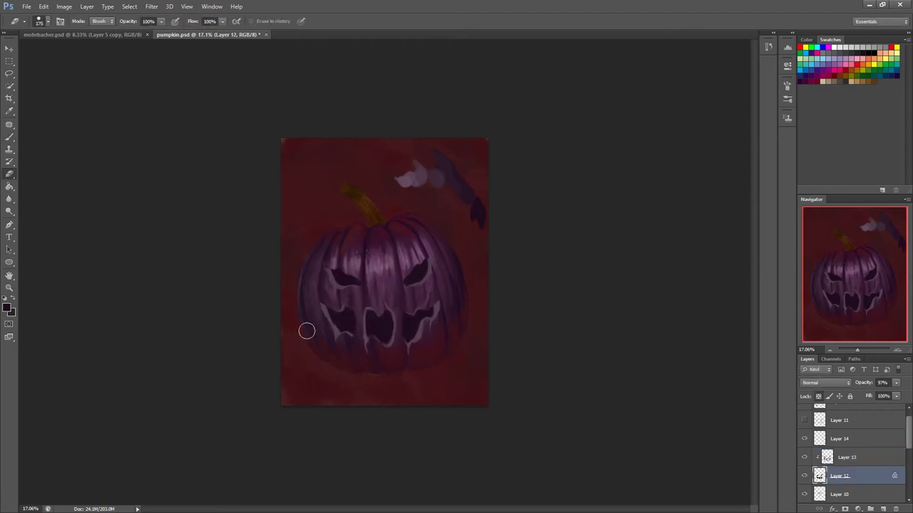
Make Layer 12 the working layer and pick up teal as the paint colour
left_click(838, 494)
left_click(810, 476)
key("i")
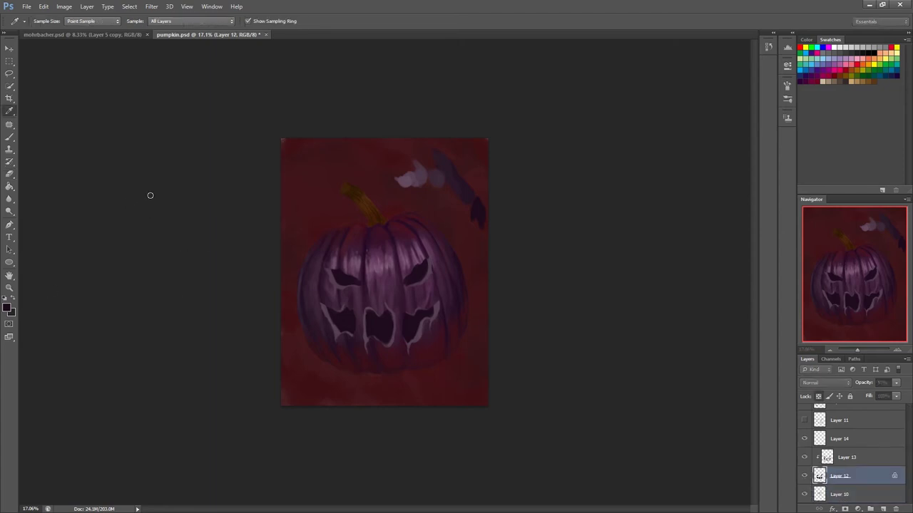
key("e")
key("i")
key("e")
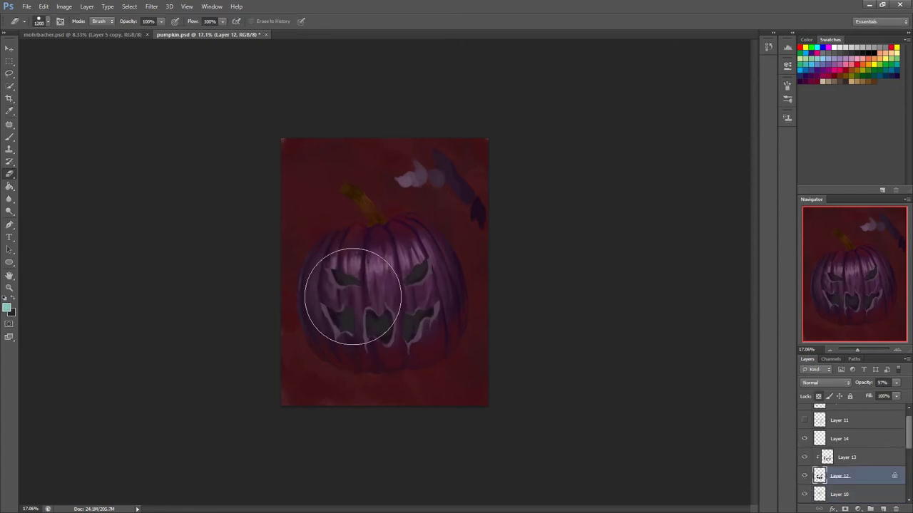
Fill the carved eyes and mouth with teal
key("b")
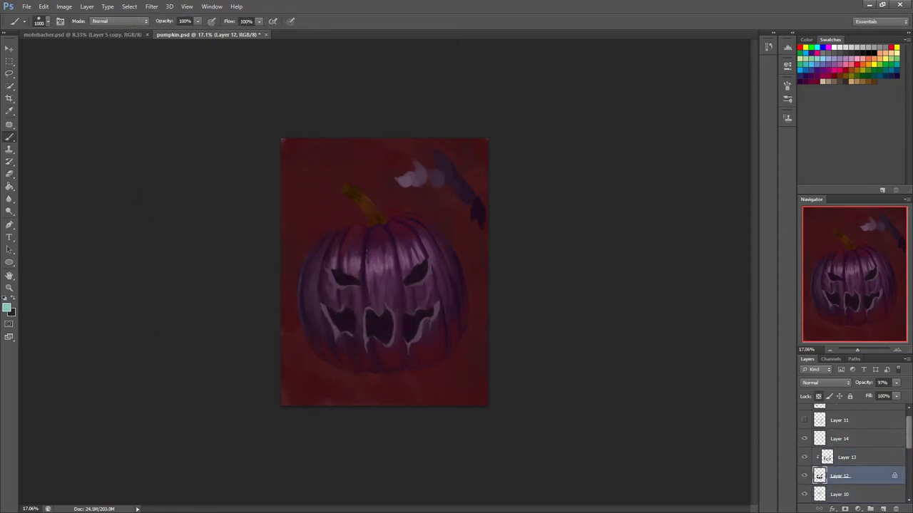
left_click(361, 322)
key("alt+bracketright")
key("e")
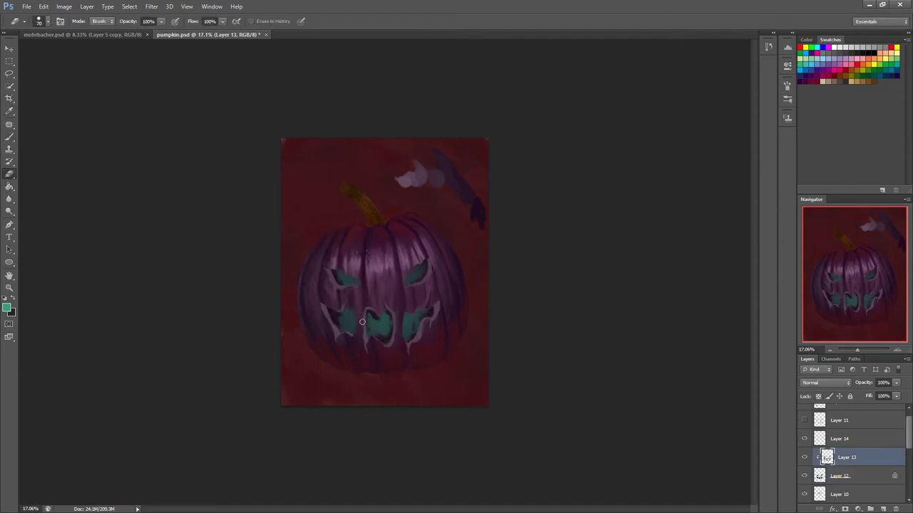
Erase dark shading beside the right and middle mouth holes on Layer 13
left_click_drag(375, 318, 314, 355)
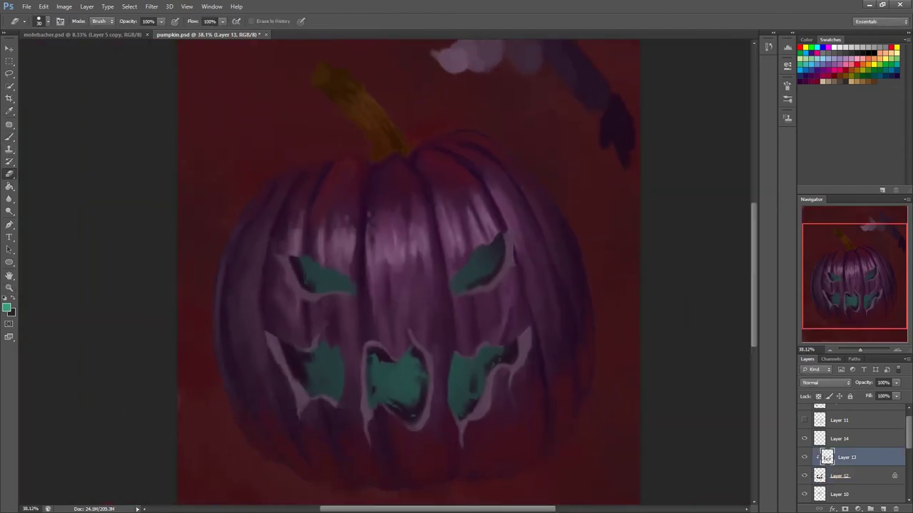
scroll(844, 456, "down", 1)
scroll(843, 463, "up", 2)
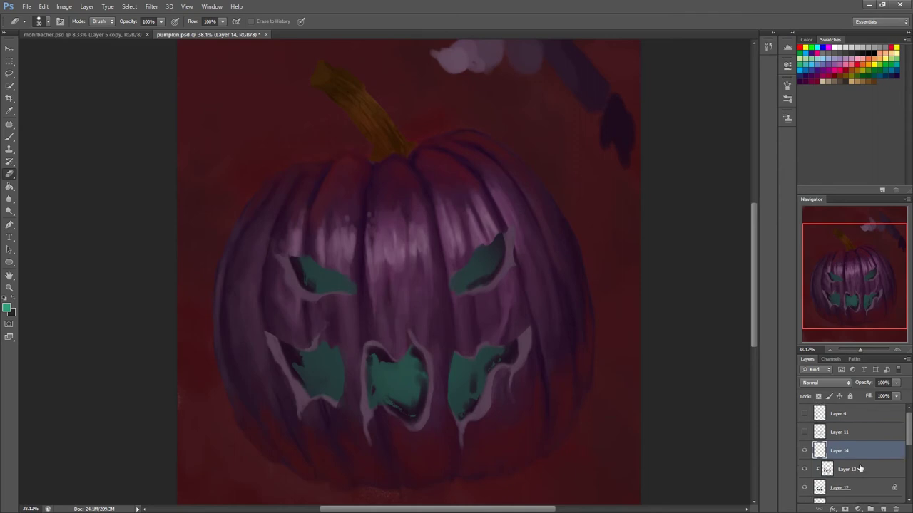
left_click_drag(503, 350, 516, 349)
mouse_move(413, 350)
left_mouse_down()
mouse_move(422, 389)
mouse_move(386, 359)
mouse_move(373, 382)
left_mouse_up()
On Layer 14, paint a test teal blob and touch up the dark area beside the right tooth
key("b")
key("alt+bracketright")
mouse_move(235, 78)
left_mouse_down()
mouse_move(214, 100)
mouse_move(228, 118)
left_mouse_up()
key("bracketleft")
left_click(362, 392, "alt")
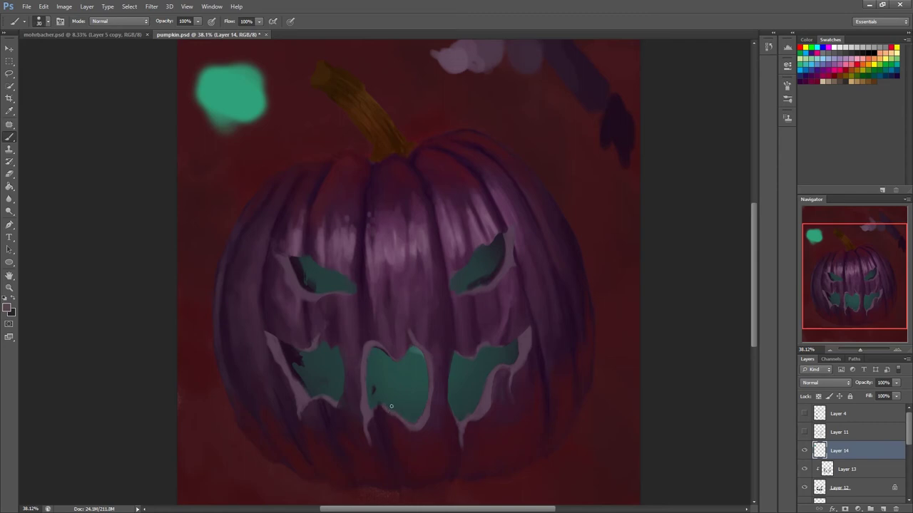
left_click(342, 417, "alt")
left_click_drag(496, 399, 508, 418)
Erase dark smudges at the left mouth hole's edge on Layer 13
key("e")
key("alt+bracketleft")
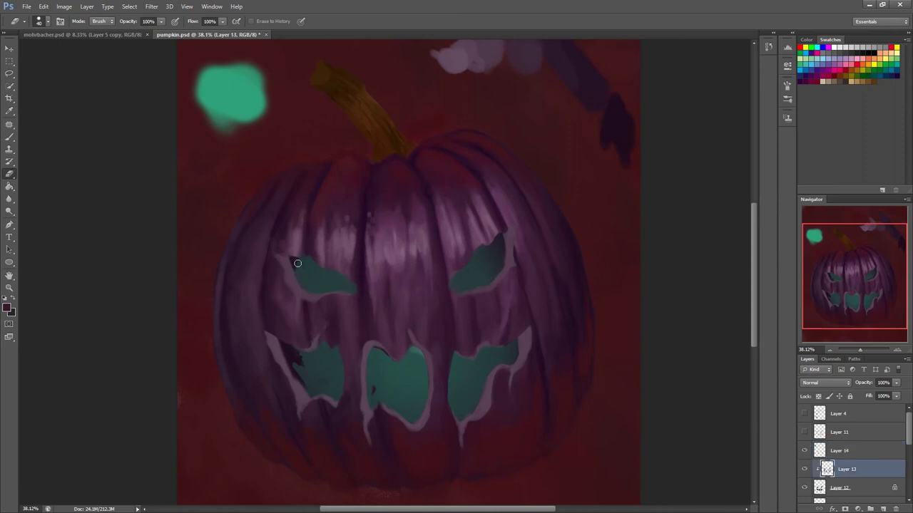
key("alt+bracketright")
left_click(804, 491)
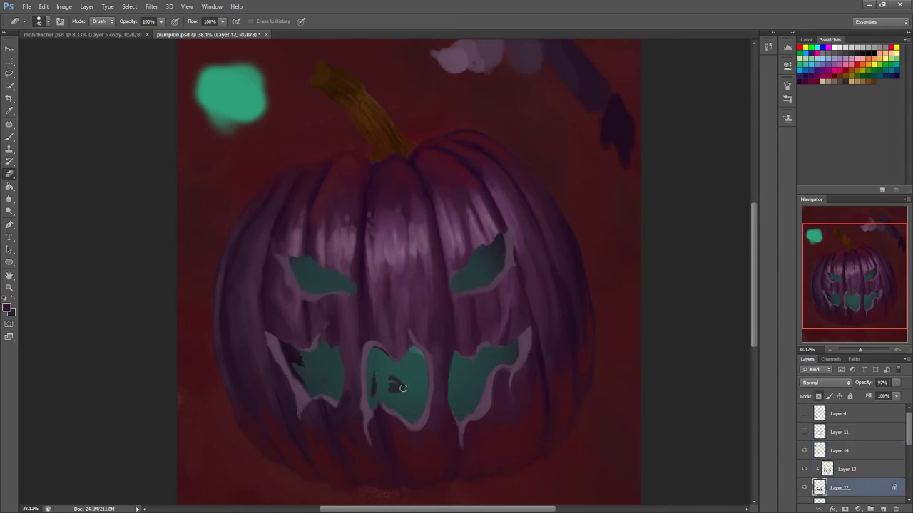
key("alt+bracketright")
key("alt+bracketright")
key("alt+bracketleft")
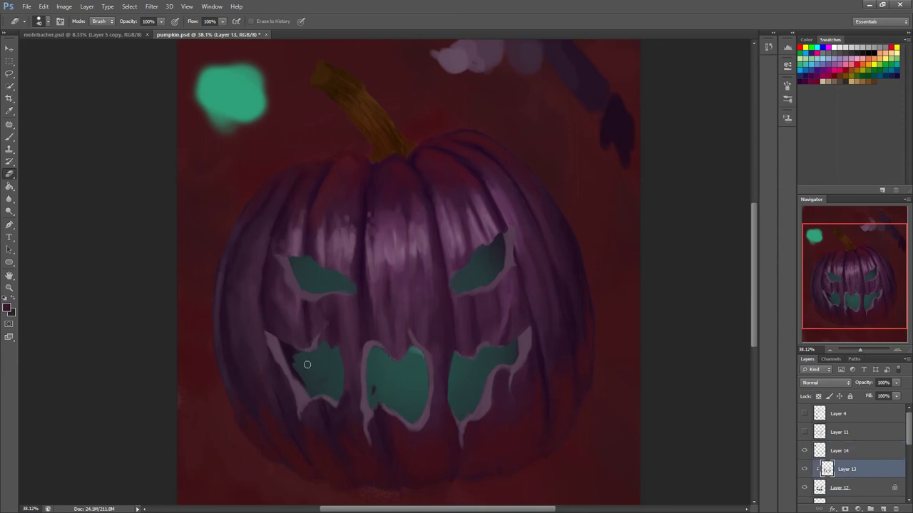
left_click_drag(302, 354, 307, 388)
key("ctrl+minus")
key("ctrl+minus")
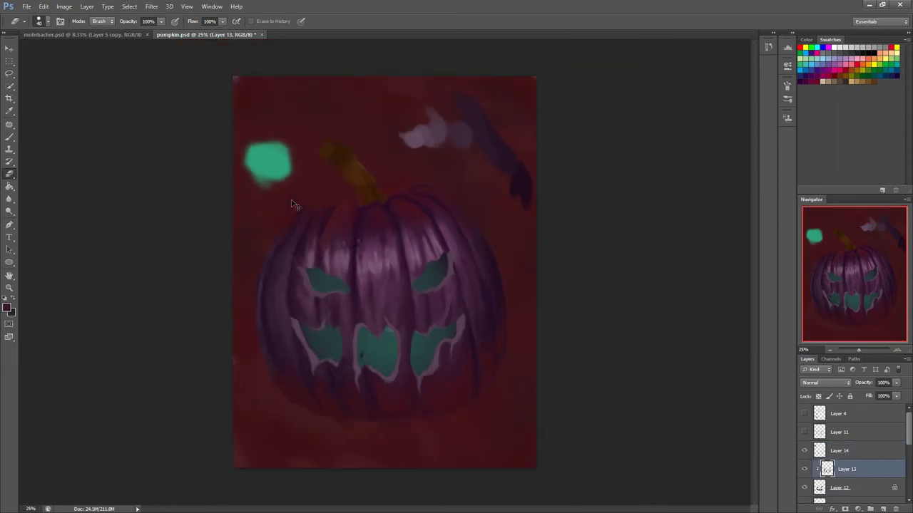
On Layer 12, repaint the mouth in black and darken its right part
key("ctrl+minus")
key("alt+bracketleft")
key("b")
key("bracketright")
key("bracketright")
key("bracketright")
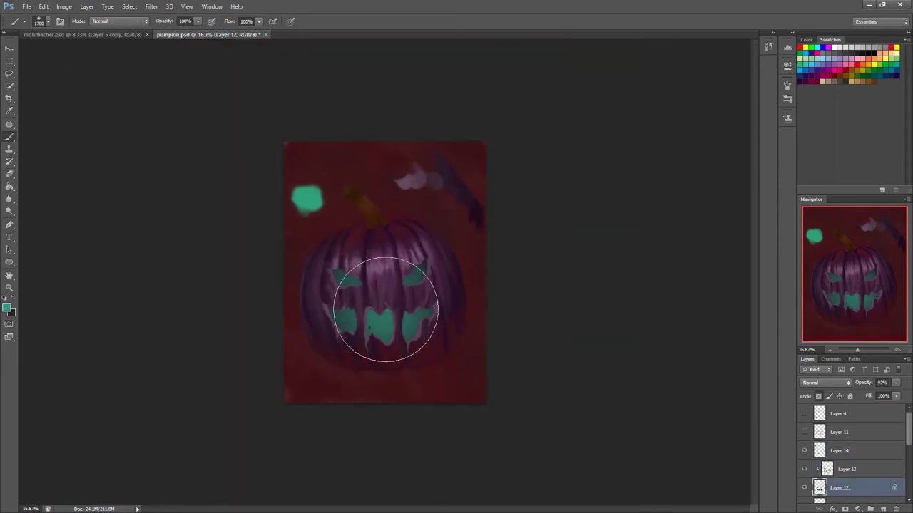
key("d")
mouse_move(393, 306)
left_mouse_down()
mouse_move(389, 318)
mouse_move(350, 286)
left_mouse_up()
key("x")
key("x")
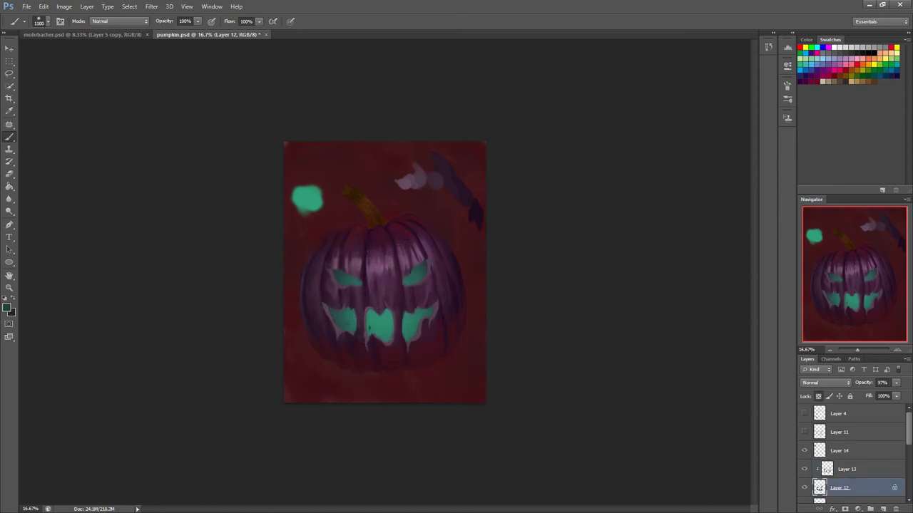
left_click_drag(413, 317, 416, 328)
key("bracketleft")
key("bracketleft")
key("bracketleft")
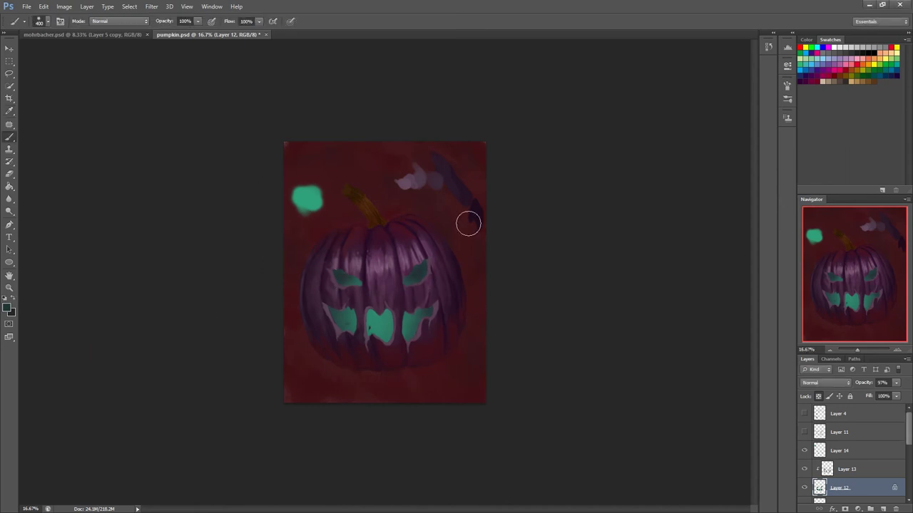
key("bracketleft")
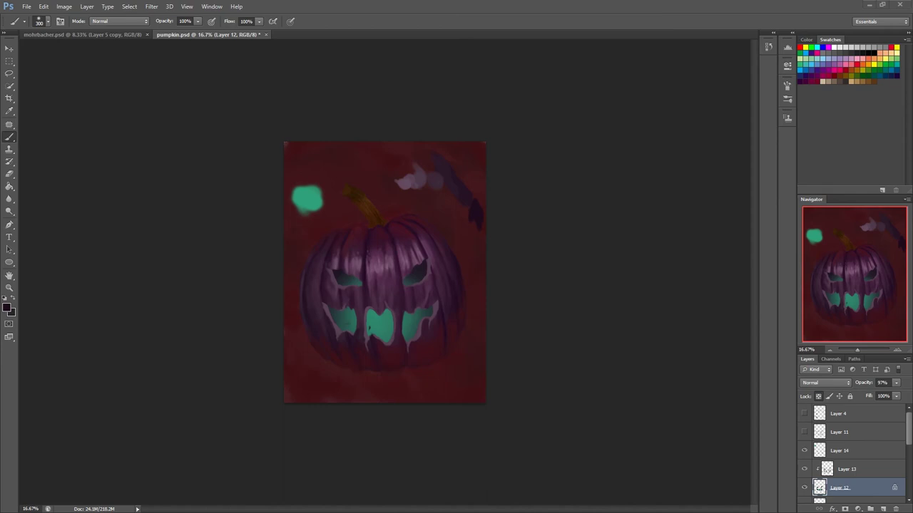
Add a clipped Overlay layer and tint the pumpkin face with teal
left_click(378, 300, "alt")
key("bracketright")
key("bracketright")
key("bracketright")
left_click(882, 509)
key("shift+alt+o")
key("bracketright")
key("bracketright")
key("bracketright")
left_click(338, 271)
key("bracketleft")
key("bracketleft")
key("bracketleft")
key("bracketleft")
key("bracketleft")
key("bracketleft")
key("bracketleft")
key("bracketleft")
On a new glow layer, paint strokes on the left side, under the mouth and on the right tooth and eye
key("alt+bracketright")
key("ctrl+shift+alt+n")
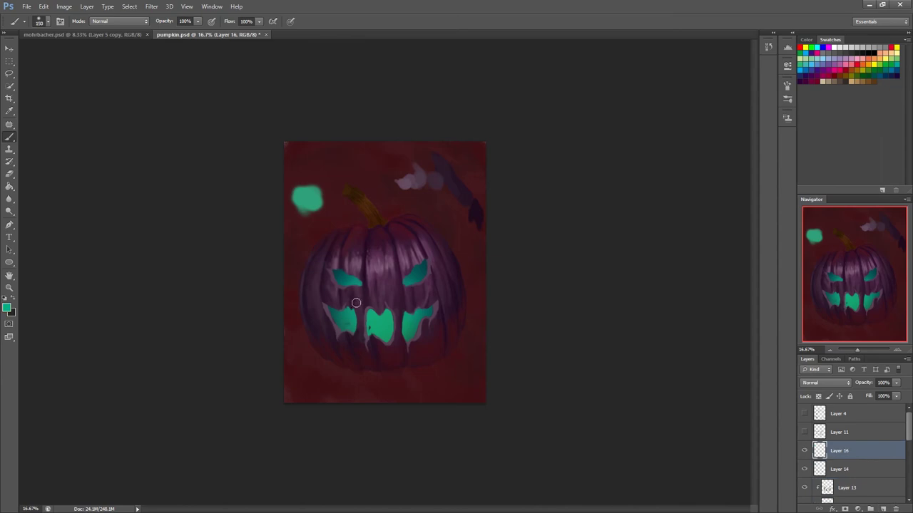
left_click_drag(324, 272, 328, 314)
key("bracketright")
key("bracketright")
key("bracketright")
key("bracketright")
key("bracketright")
left_click_drag(332, 330, 410, 344)
left_click_drag(407, 308, 436, 301)
Erase excess paint across the mouth and retouch the right eye in teal
key("e")
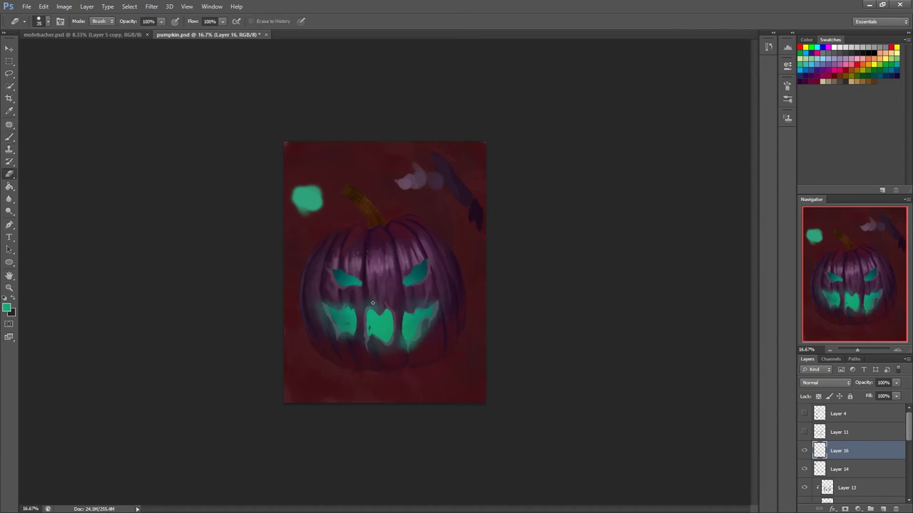
left_click_drag(380, 307, 358, 311)
key("bracketright")
key("bracketright")
key("bracketright")
left_click_drag(418, 294, 413, 306)
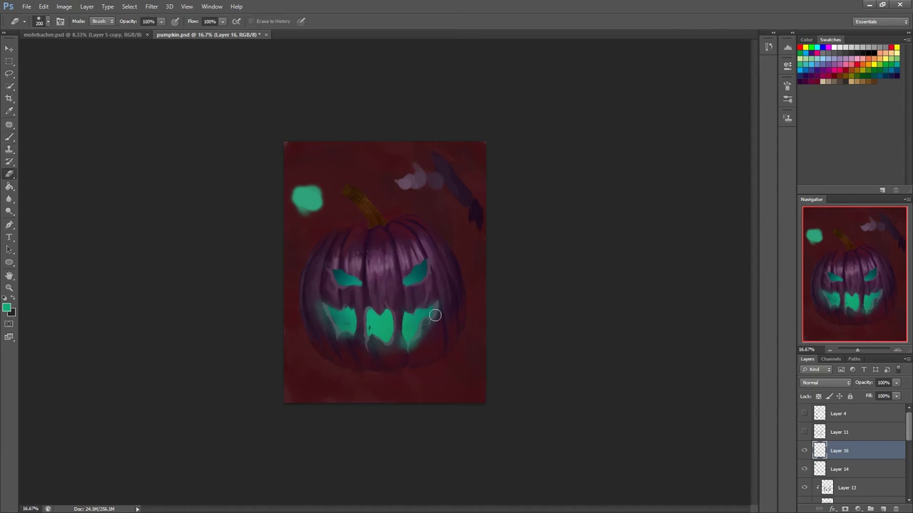
left_click(9, 136)
left_click_drag(425, 257, 427, 279)
key("bracketleft")
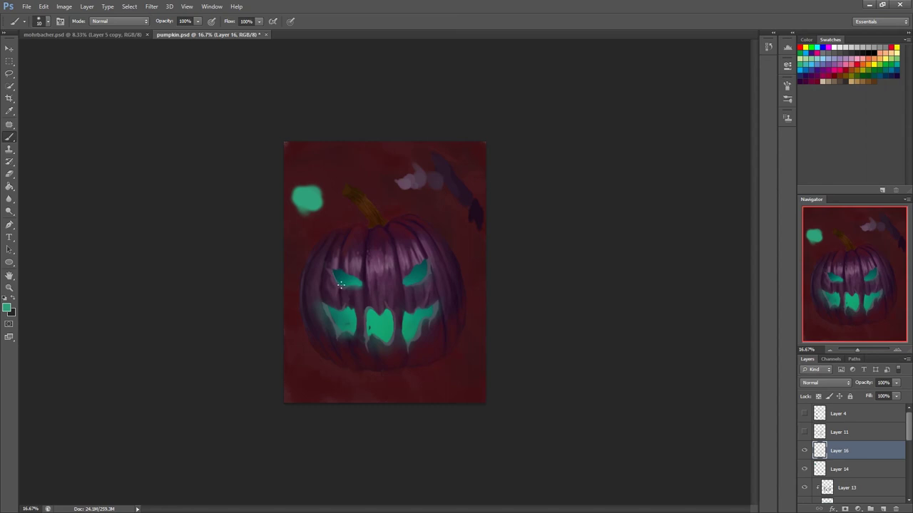
Fill the grey left edge of the left mouth hole with teal
mouse_move(359, 269)
left_mouse_down()
mouse_move(460, 248)
mouse_move(462, 287)
left_mouse_up()
key("bracketleft")
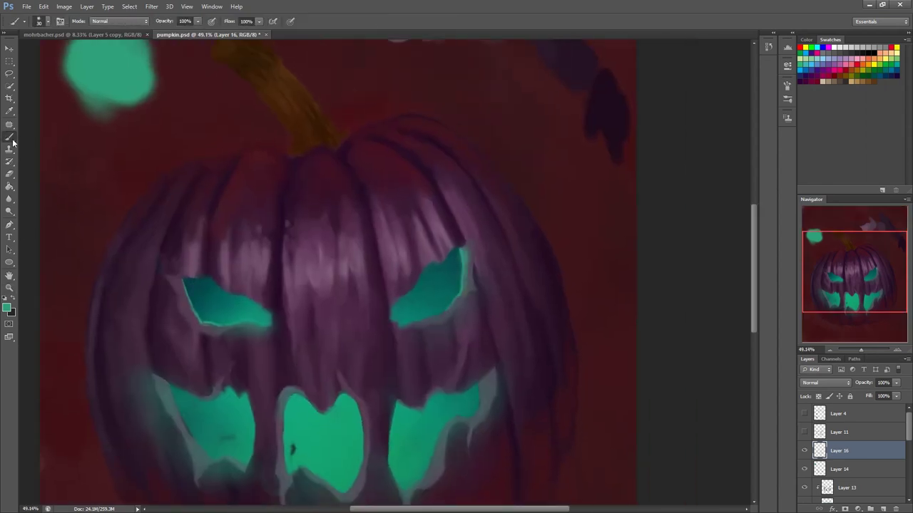
left_click_drag(174, 403, 185, 422)
key("ctrl+minus")
key("ctrl+minus")
key("ctrl+minus")
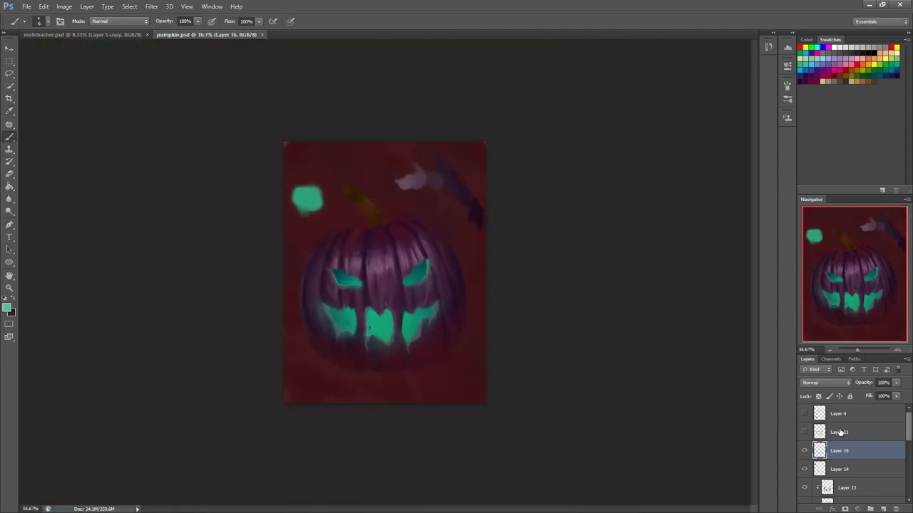
Erase the teal test blob and the ghost and bat marks at the top on Layer 7
key("e")
left_click_drag(291, 187, 314, 203)
key("alt+bracketleft")
key("alt+bracketleft")
key("alt+bracketleft")
left_click_drag(406, 179, 457, 175)
key("bracketleft")
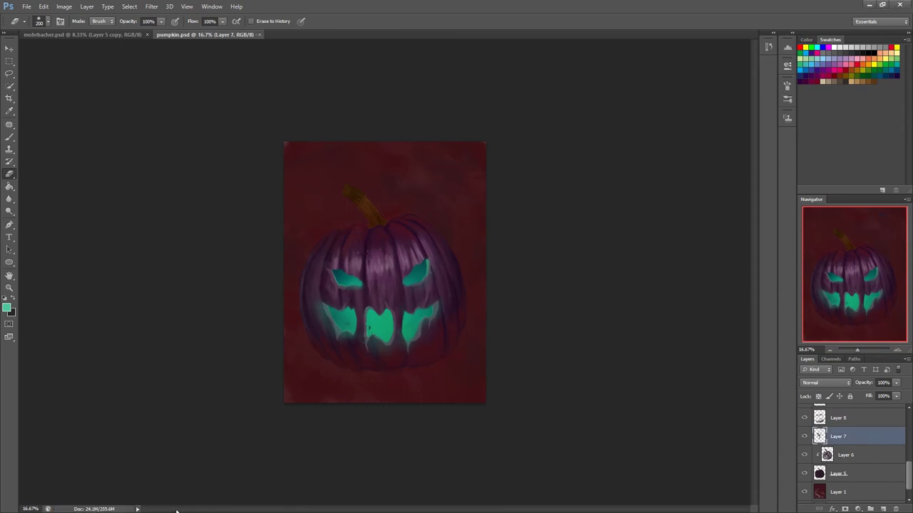
Select the glow Layer 16 in the Layers panel
key("b")
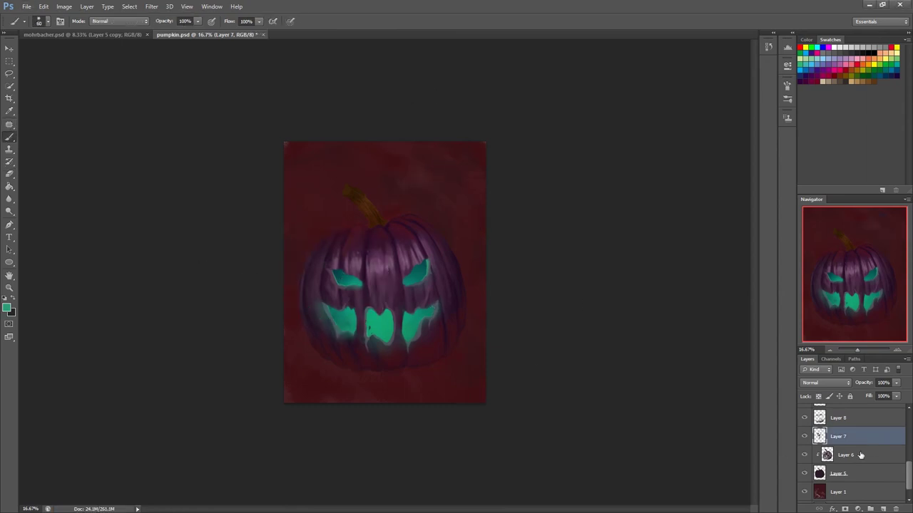
scroll(848, 456, "up", 3)
left_click(847, 476)
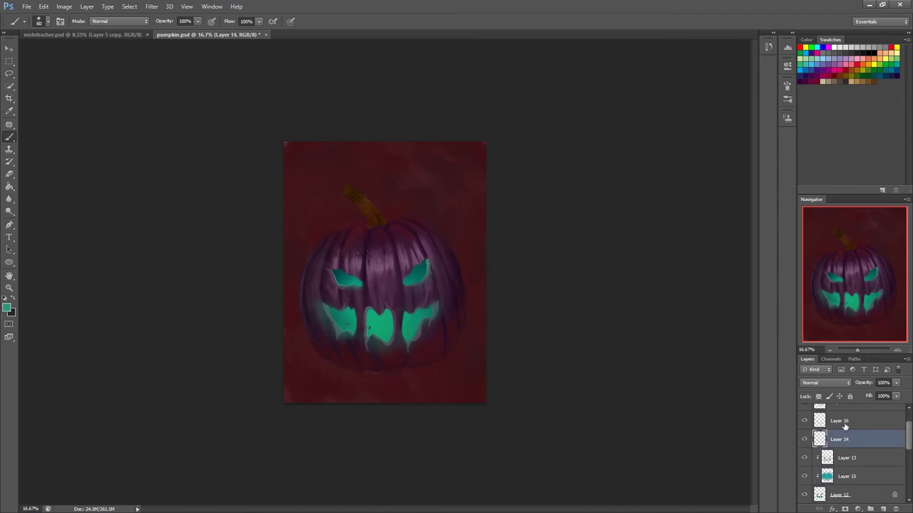
scroll(848, 456, "up", 2)
left_click(839, 443)
scroll(818, 383, "down", 3)
scroll(821, 382, "down", 2)
scroll(824, 382, "down", 2)
scroll(827, 384, "down", 2)
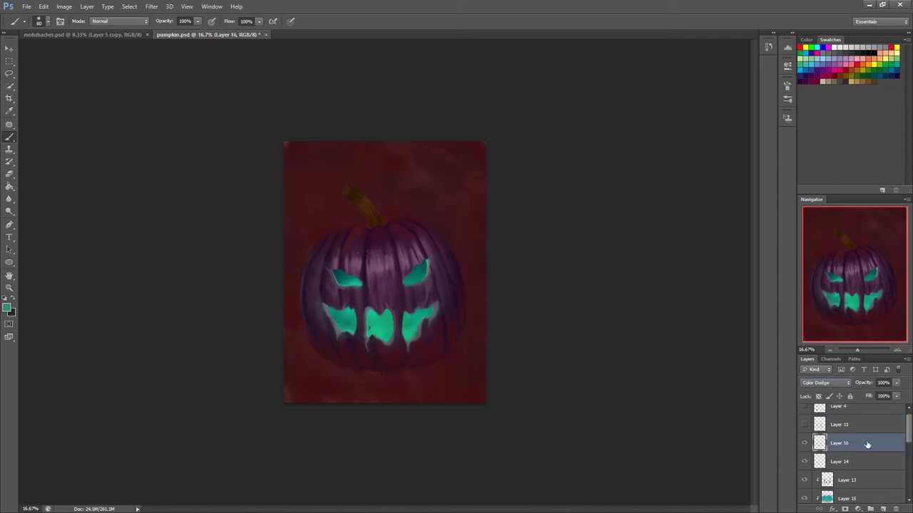
Duplicate the glow layer and lower the copy's opacity
key("ctrl+j")
scroll(825, 385, "up", 1)
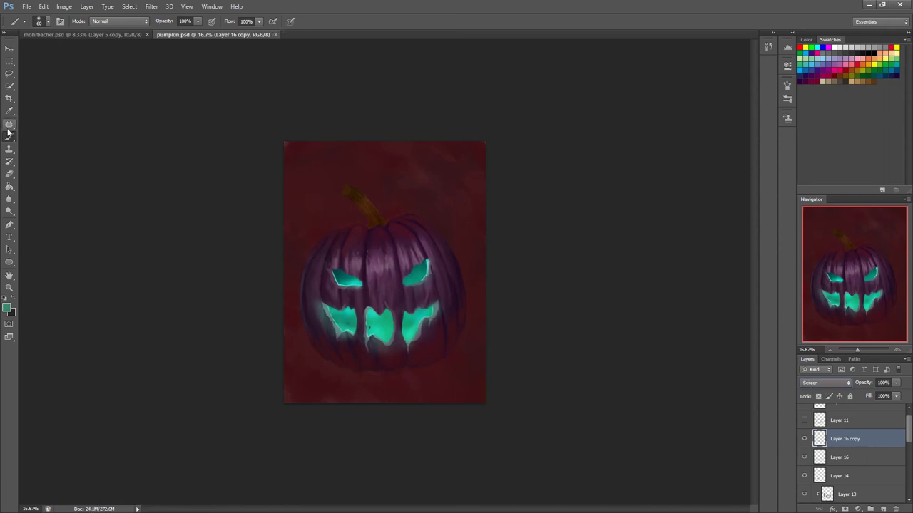
key("e")
left_click_drag(863, 383, 847, 385)
Set the glow copy to 100% opacity and add a new layer with a 10 px brush
type("100")
key("Return")
key("b")
key("ctrl+plus")
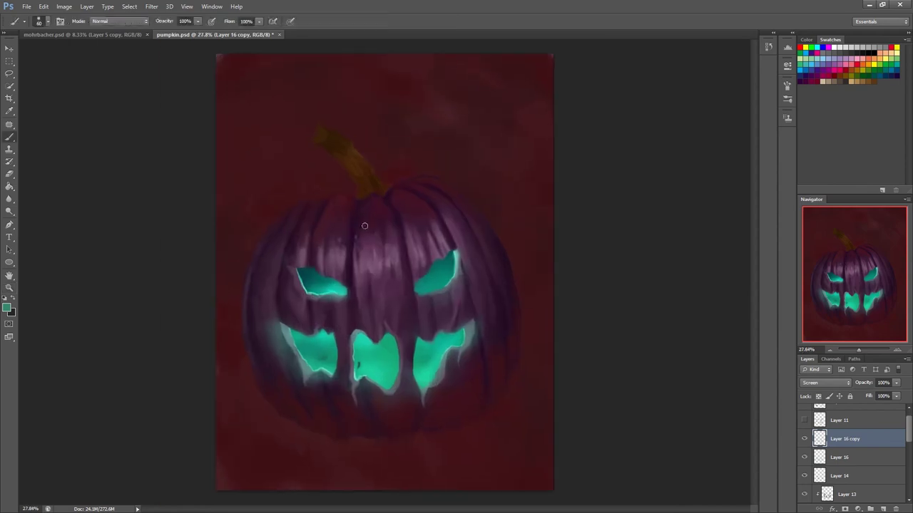
key("bracketleft")
key("bracketleft")
key("bracketleft")
key("ctrl+shift+alt+n")
Write a teal signature, then shrink and move it into the bottom-right corner
left_click_drag(471, 465, 497, 470)
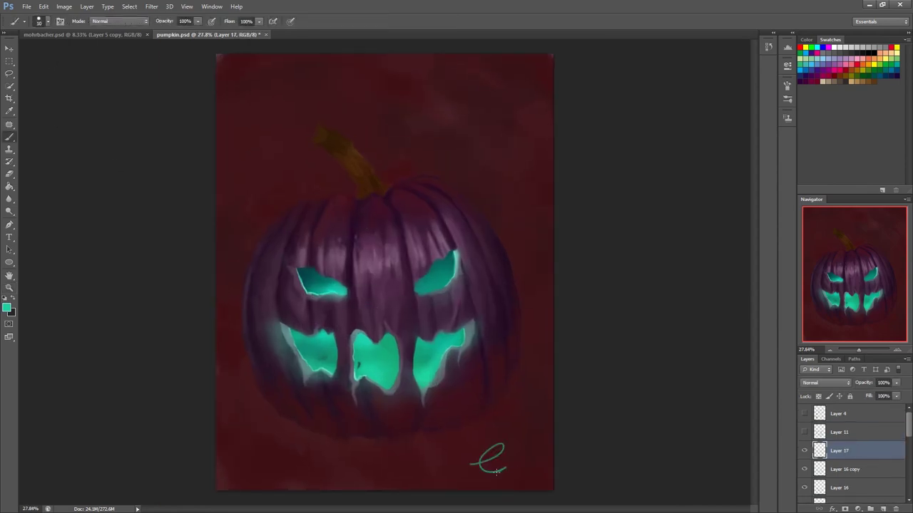
key("ctrl+t")
left_click_drag(468, 439, 525, 472)
left_click(479, 23)
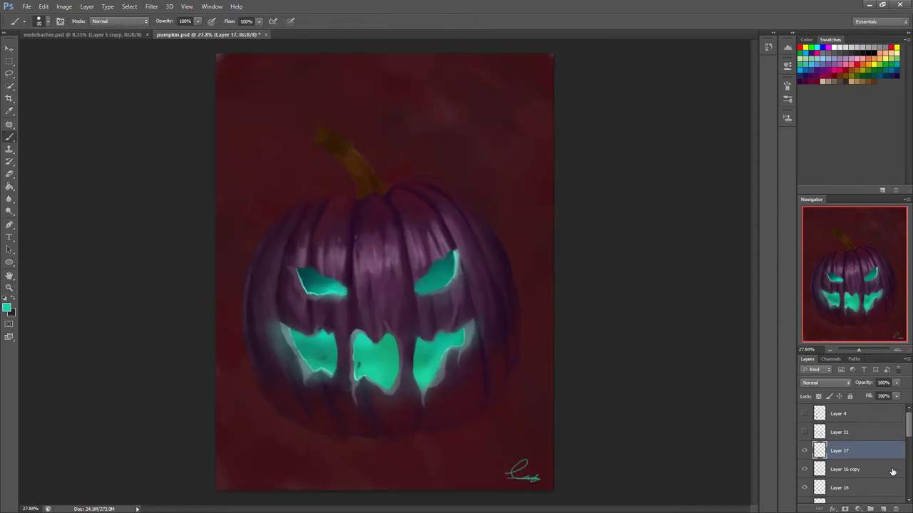